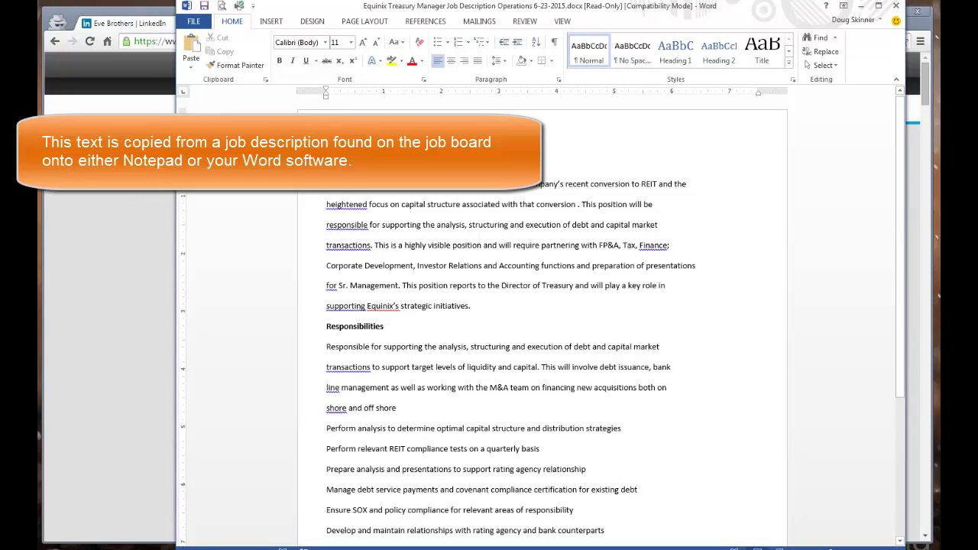
- Select and copy the entire Treasury Manager job description, from the target pay line through the last qualification
scroll(543, 321, "down", 1)
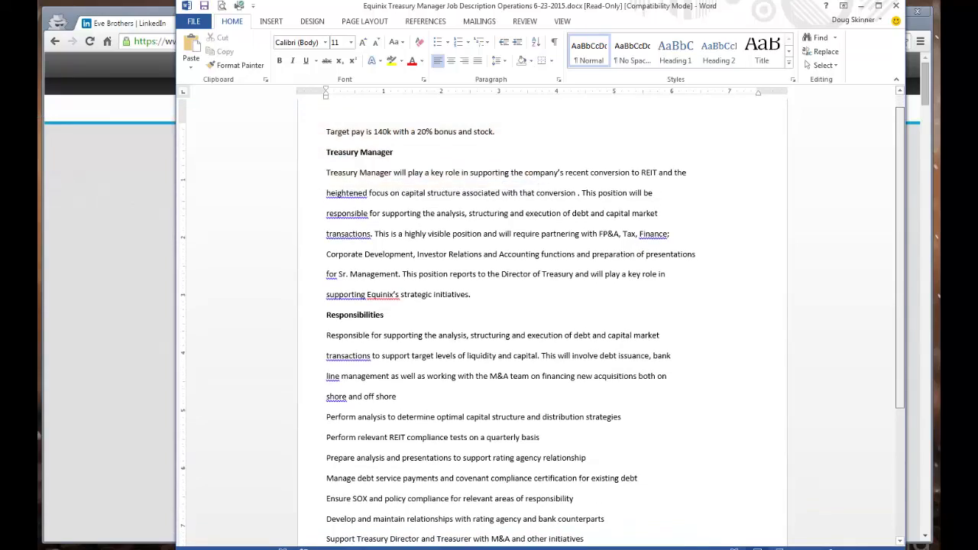
scroll(542, 321, "down", 4)
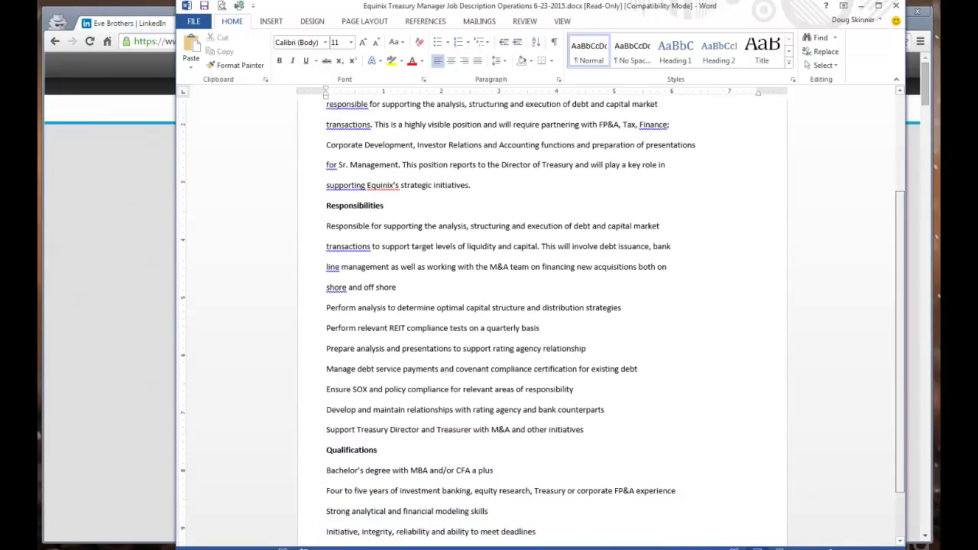
scroll(543, 321, "down", 1)
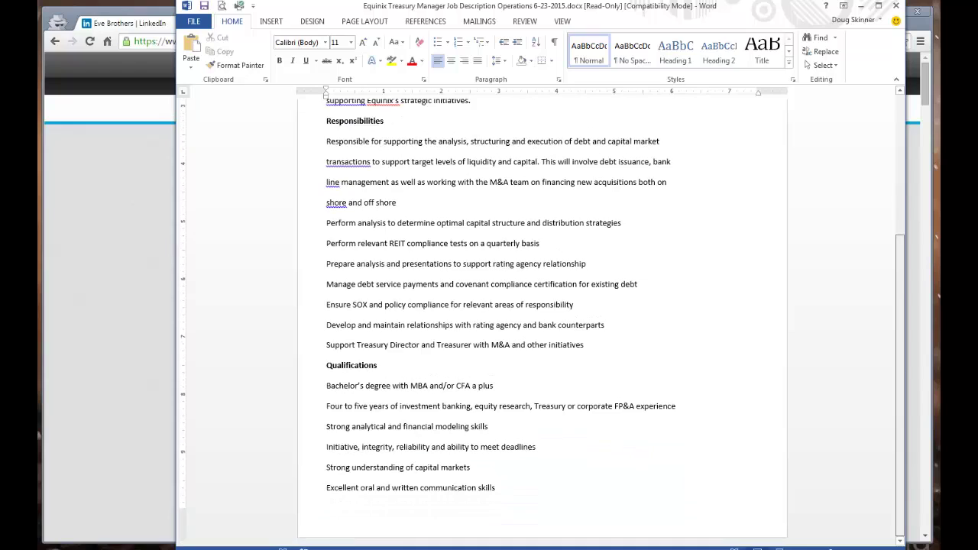
scroll(542, 322, "up", 5)
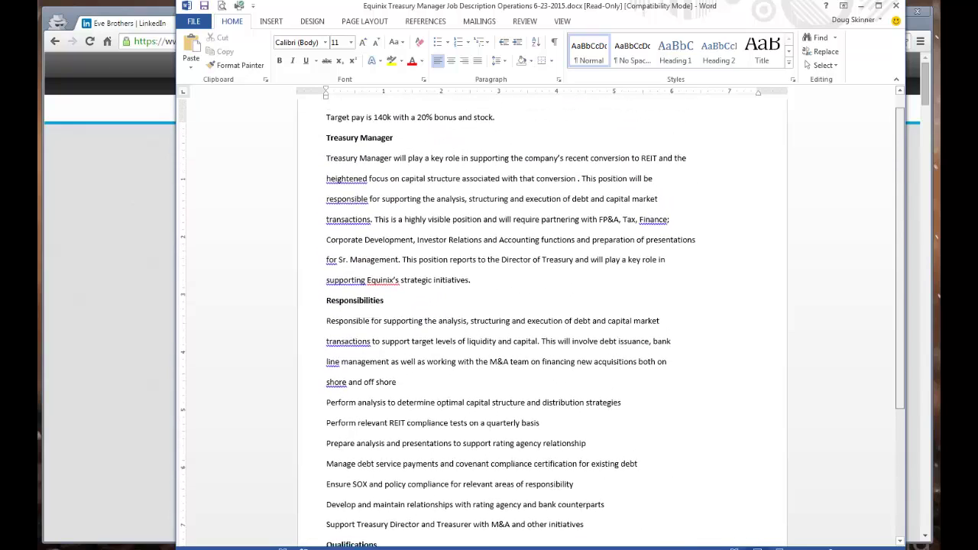
scroll(543, 321, "up", 1)
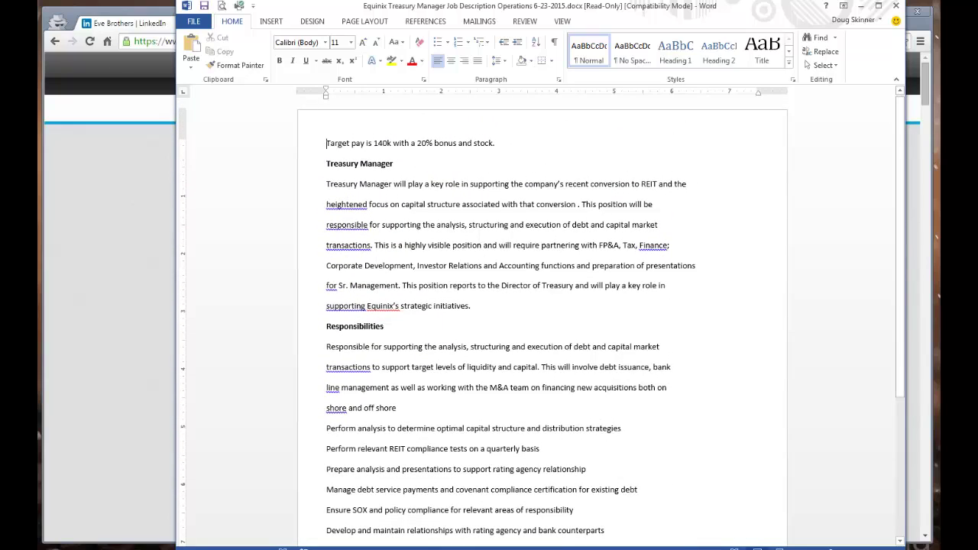
key("shift+Down")
key("shift+Down")
key("shift+Down")
key("shift+Down")
key("shift+Down")
key("shift+Down")
key("shift+Down")
key("shift+Down")
key("shift+Down")
key("shift+Down")
key("shift+Down")
key("shift+Down")
key("shift+Down")
key("shift+Down")
key("shift+Down")
key("shift+Down")
key("shift+Down")
key("shift+Down")
key("shift+Down")
key("shift+Down")
key("shift+Down")
key("shift+Down")
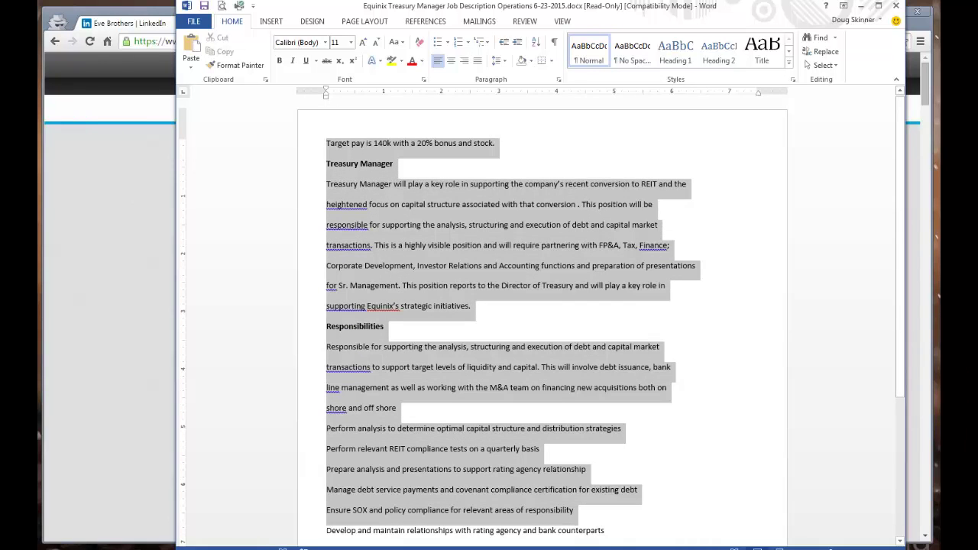
key("shift+Down")
key("shift+Down")
key("shift+Down")
key("shift+Down")
key("shift+Down")
key("shift+Down")
key("shift+Down")
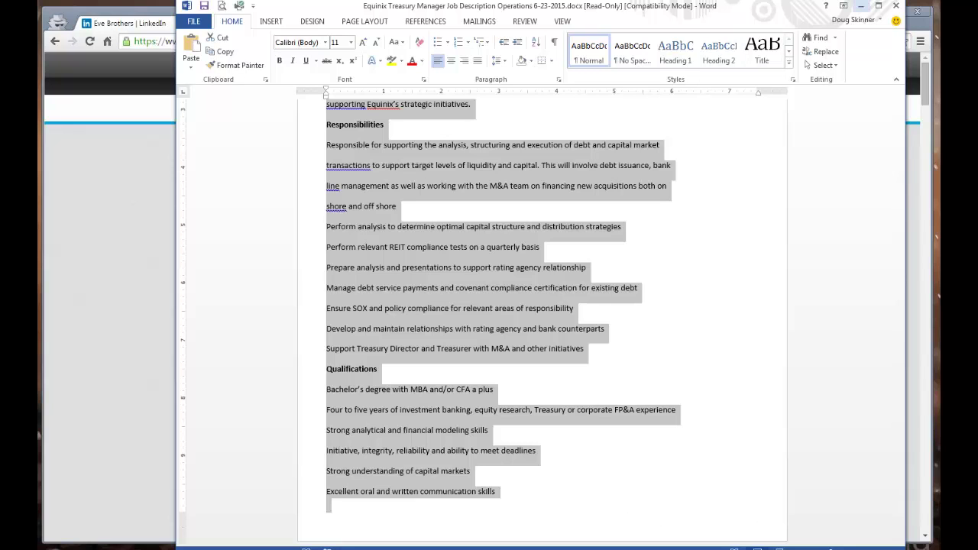
- Switch to the Jobscan page in Chrome and paste the copied text into the job description box
left_click(861, 5)
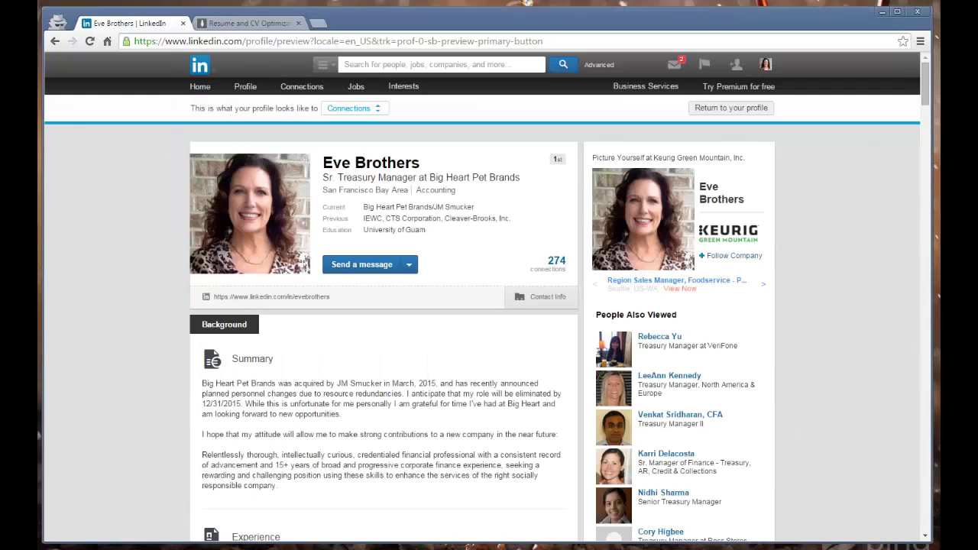
left_click(248, 23)
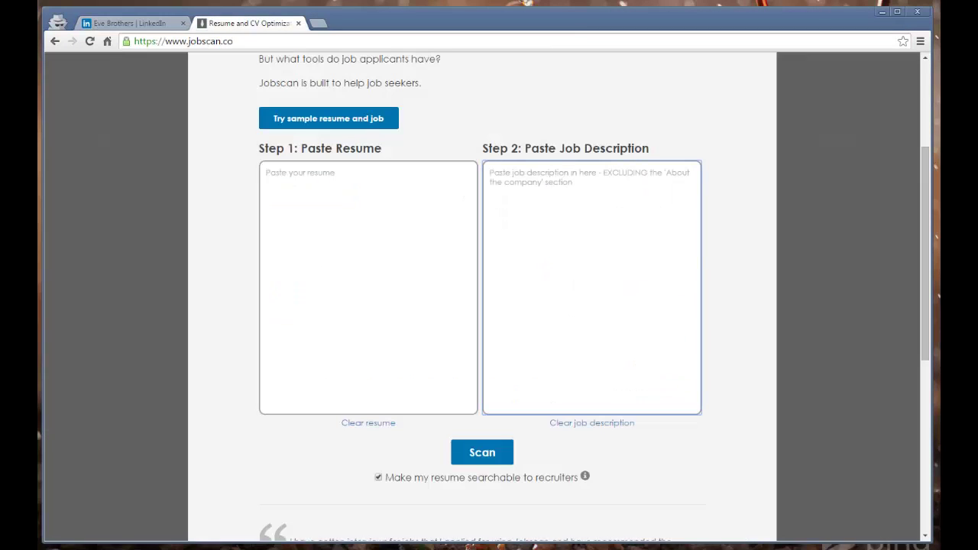
left_click(183, 40)
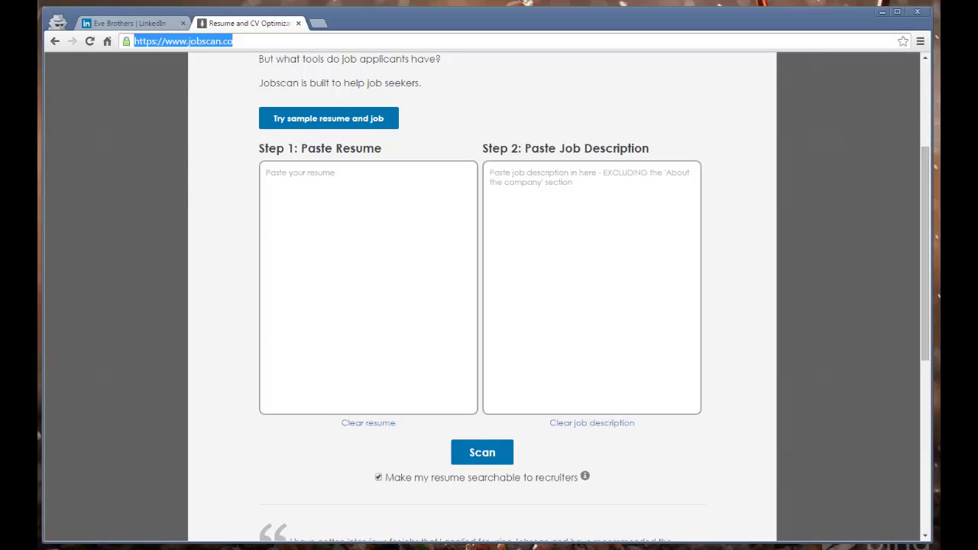
left_click(490, 173)
- Look over the Jobscan page, including its web address, sign-in links and the resume and job description boxes
scroll(482, 298, "up", 3)
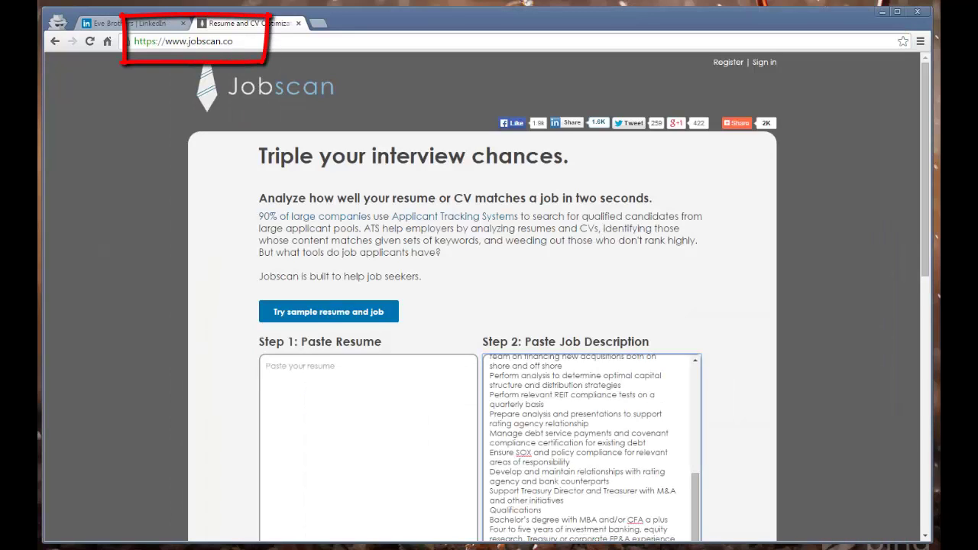
left_click(183, 41)
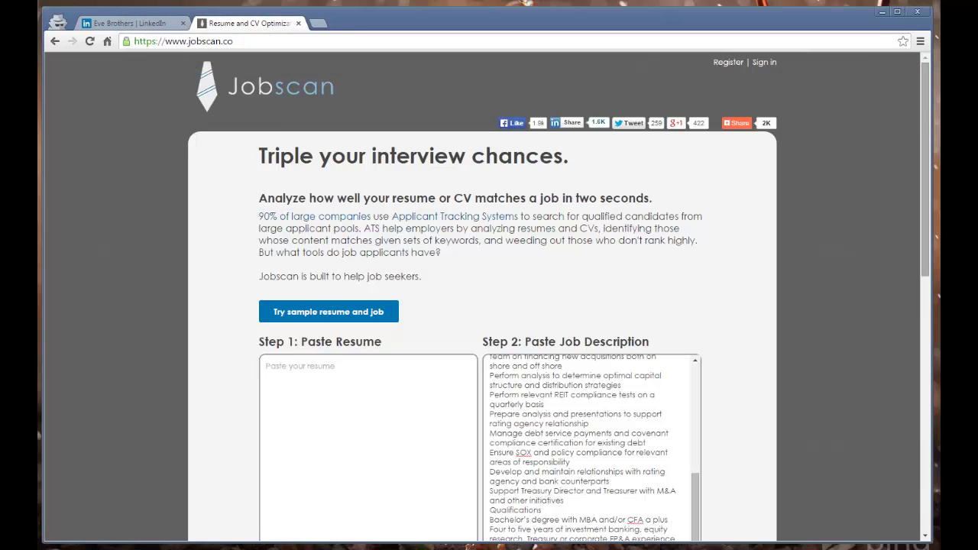
scroll(482, 298, "down", 3)
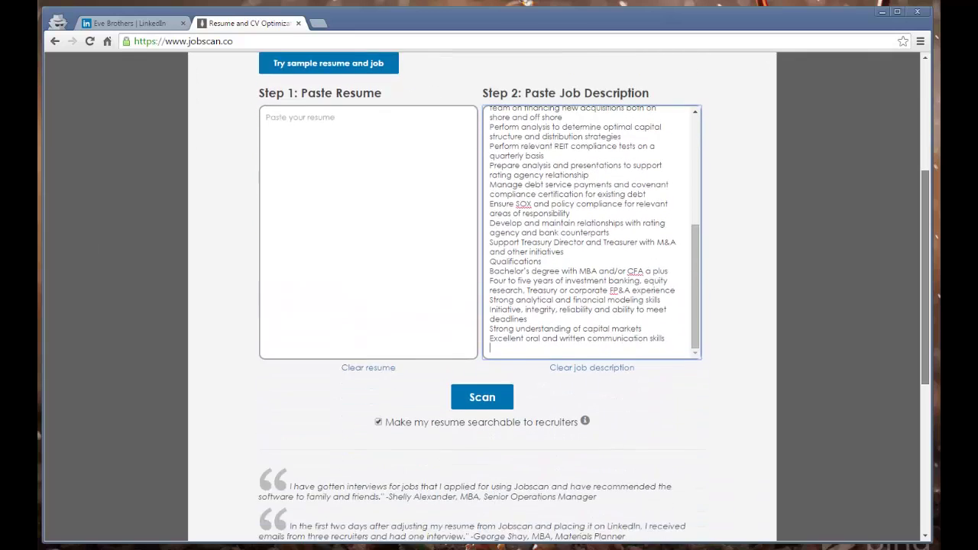
scroll(483, 298, "down", 1)
scroll(482, 298, "up", 2)
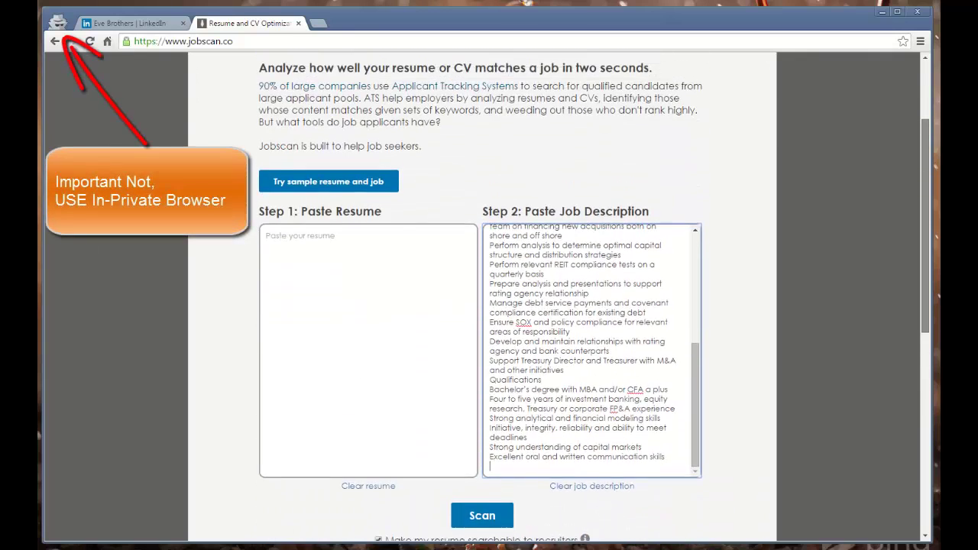
scroll(482, 298, "up", 2)
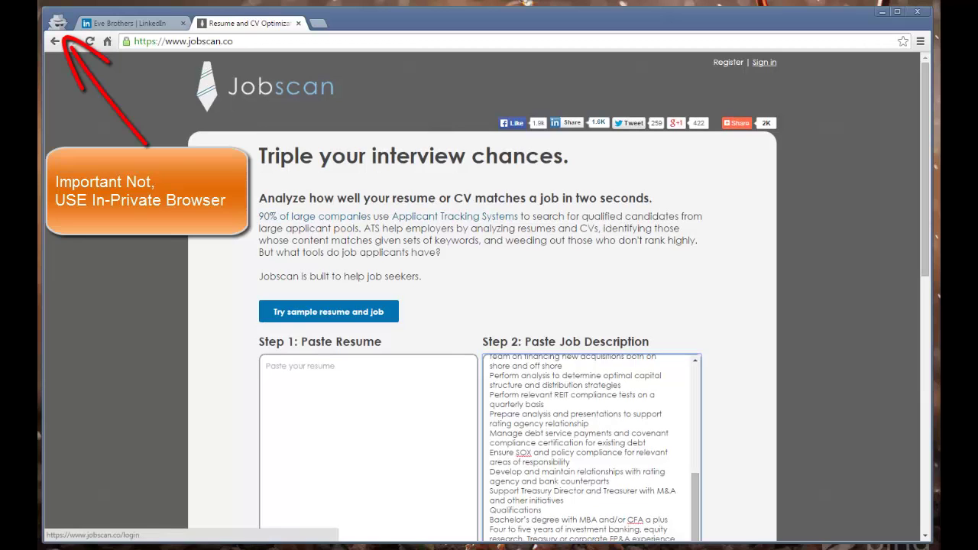
scroll(592, 413, "down", 2)
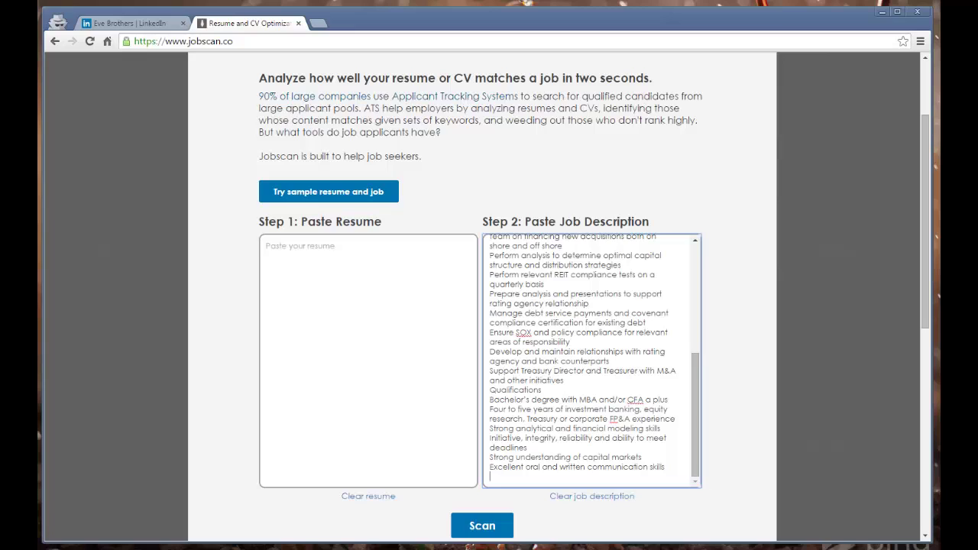
left_click_drag(383, 222, 325, 221)
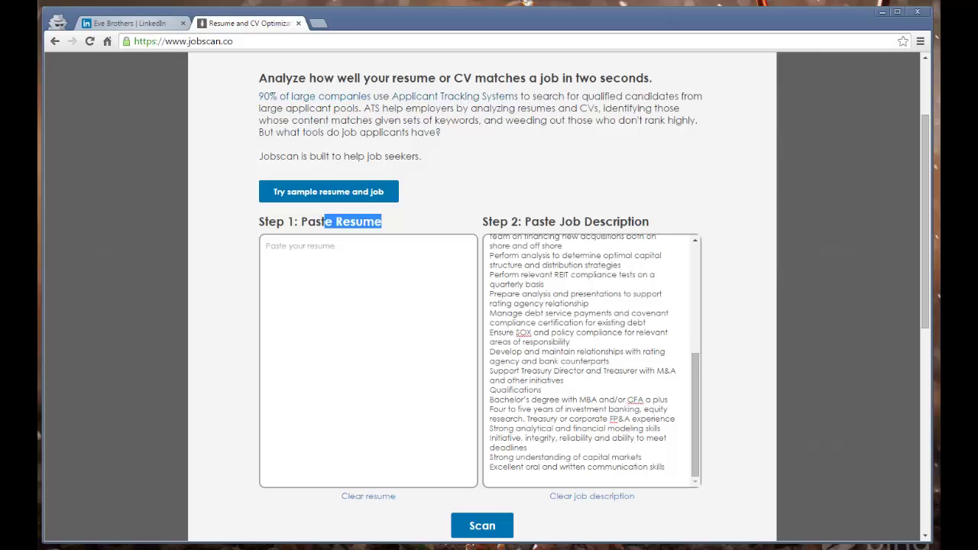
- Switch to the LinkedIn profile preview and check which audiences the profile can be previewed for
left_click(130, 23)
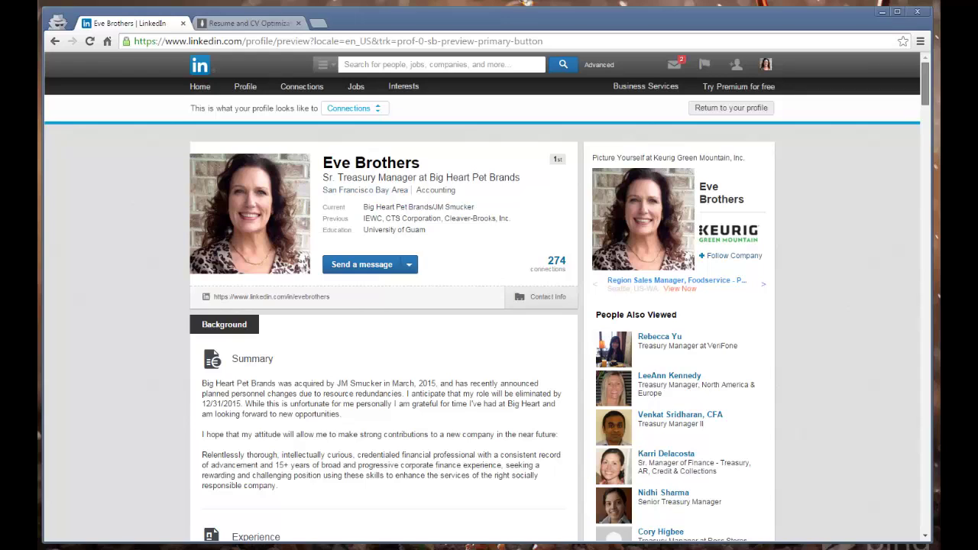
left_click(354, 108)
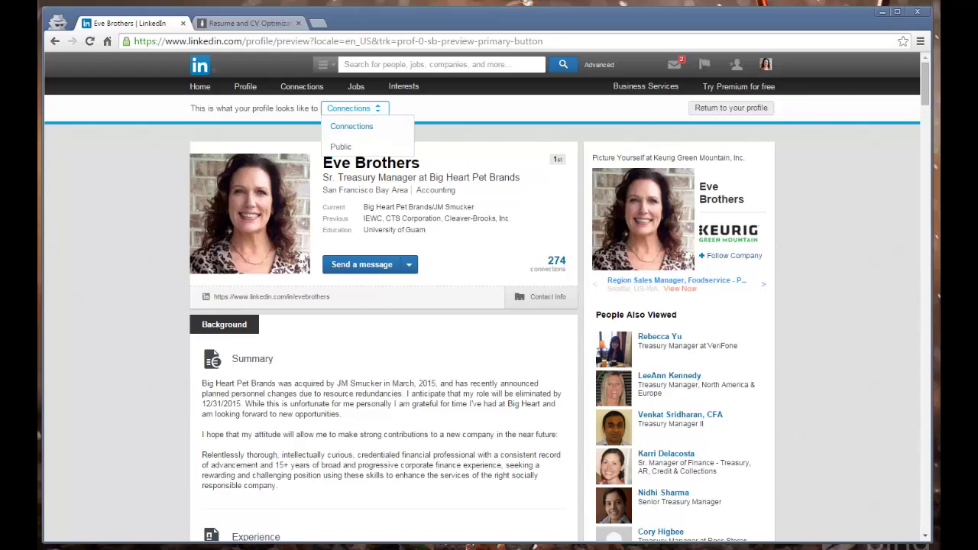
key("Escape")
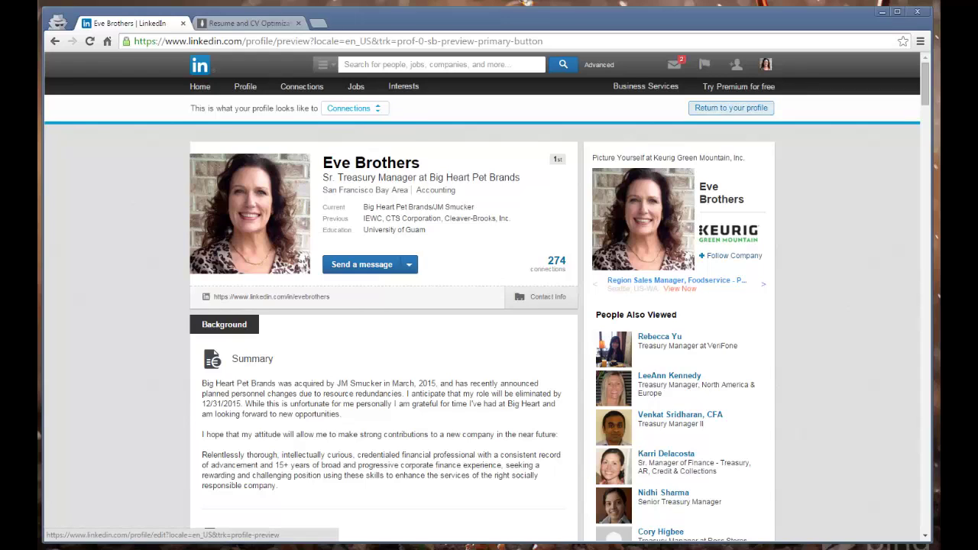
- Return to the profile's edit mode and examine how its Summary and Experience sections are displayed there
left_click(730, 108)
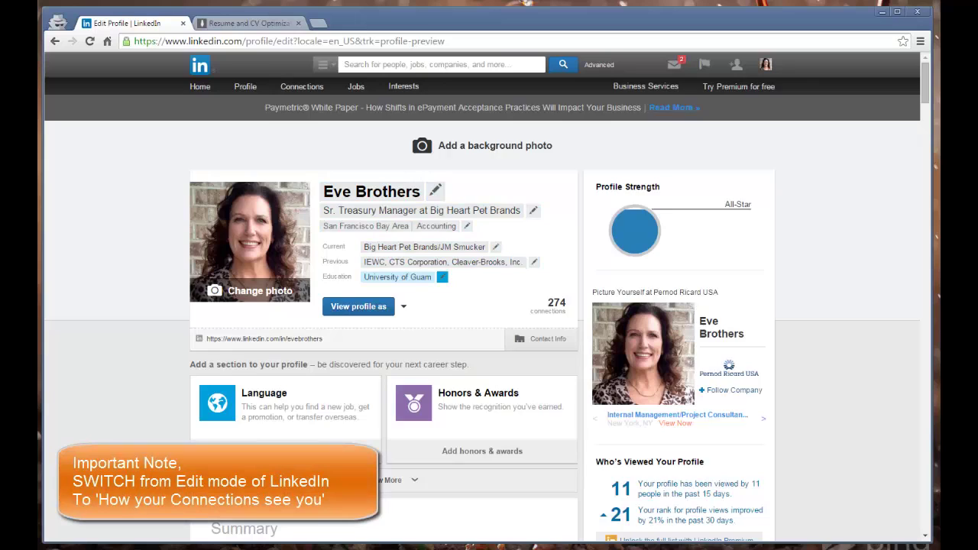
scroll(383, 291, "down", 4)
scroll(382, 306, "down", 7)
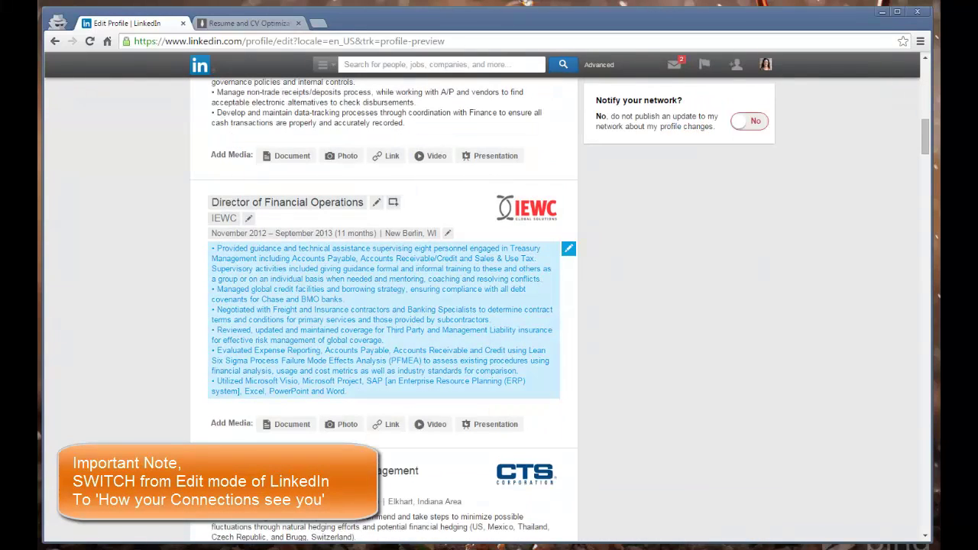
scroll(382, 305, "up", 5)
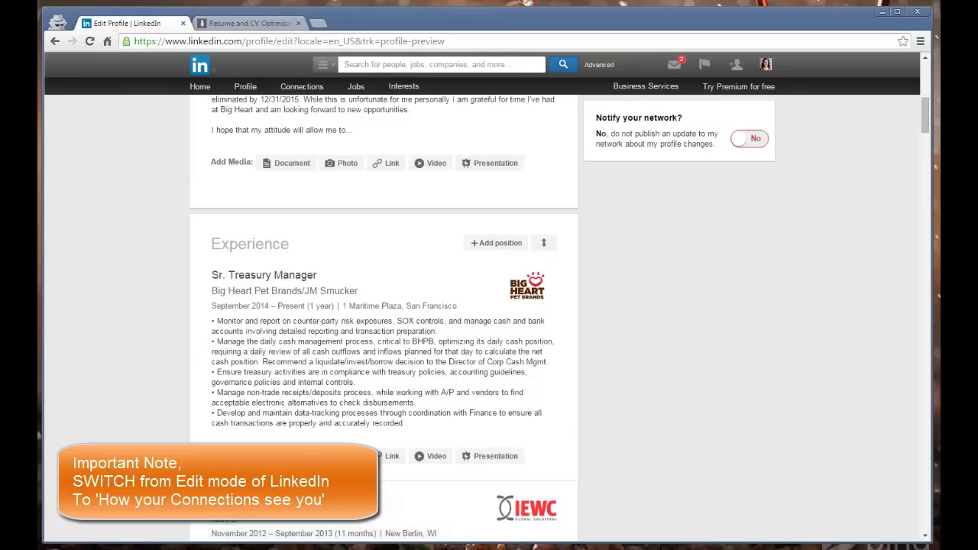
scroll(382, 283, "up", 1)
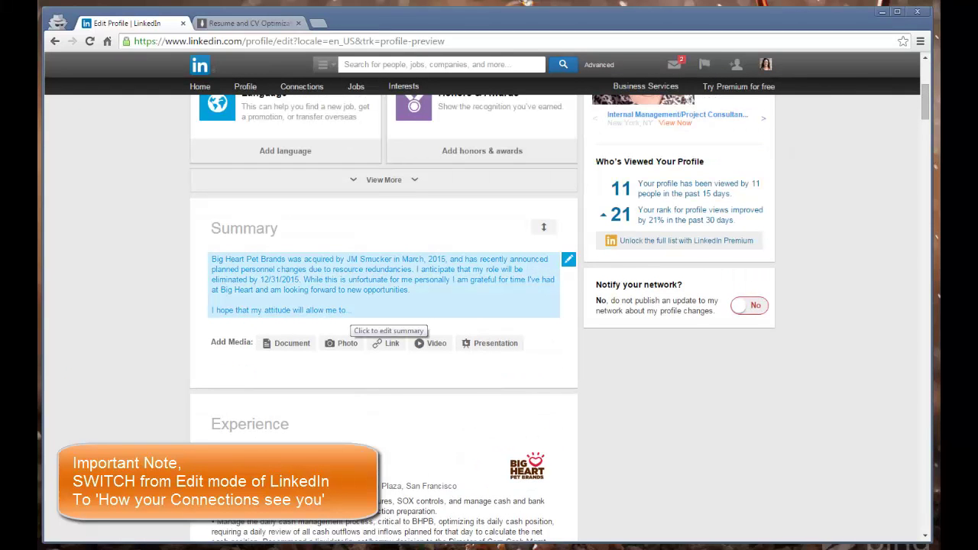
scroll(386, 321, "up", 5)
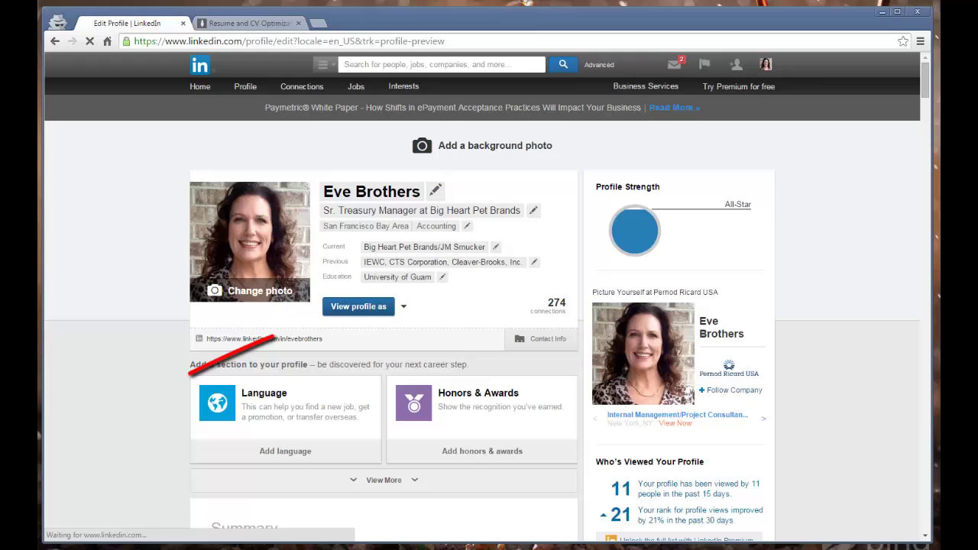
- Preview the LinkedIn profile as connections see it, checking the available audience options
left_click(359, 307)
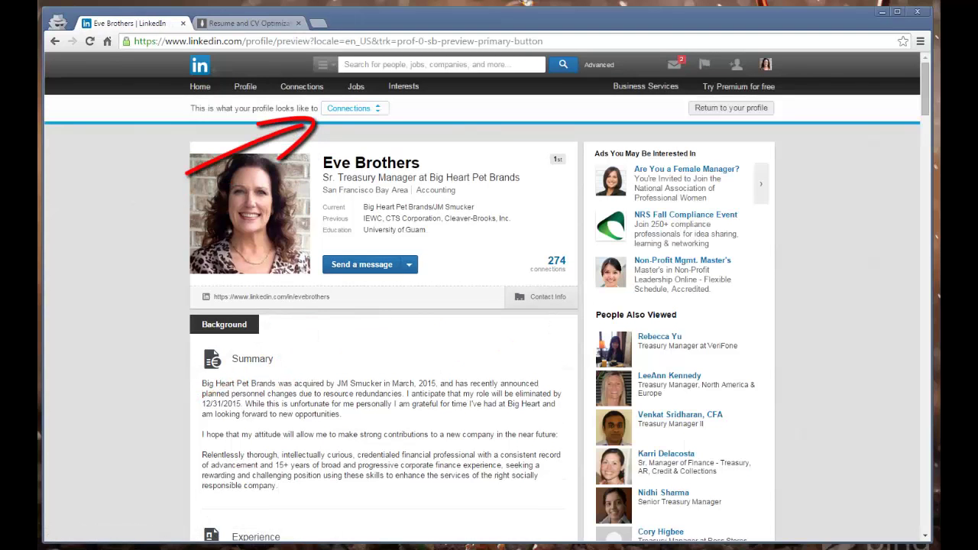
left_click(354, 108)
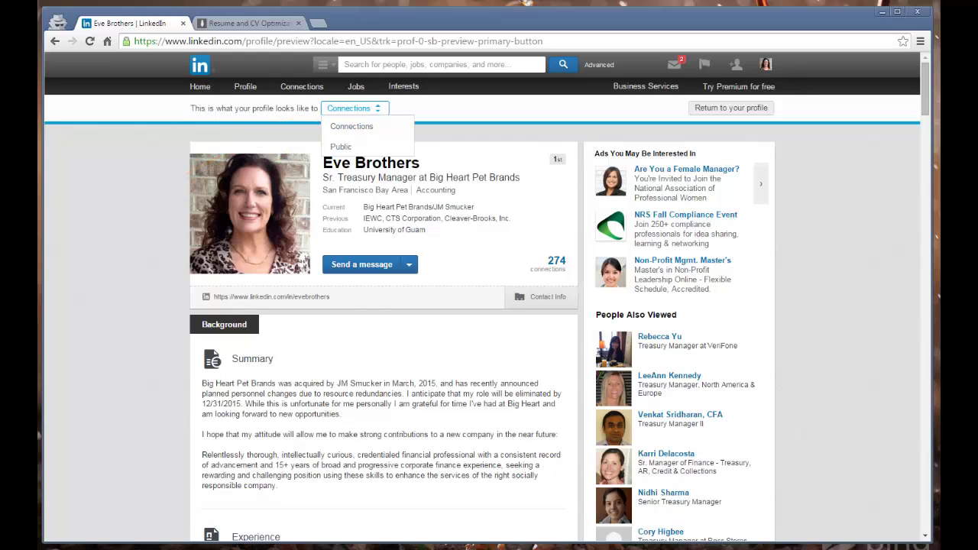
key("Escape")
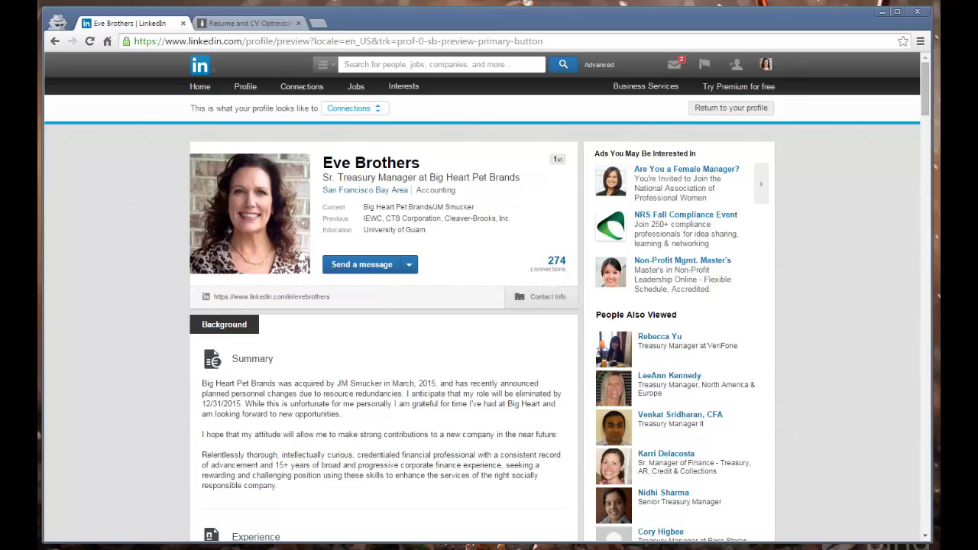
scroll(490, 306, "down", 3)
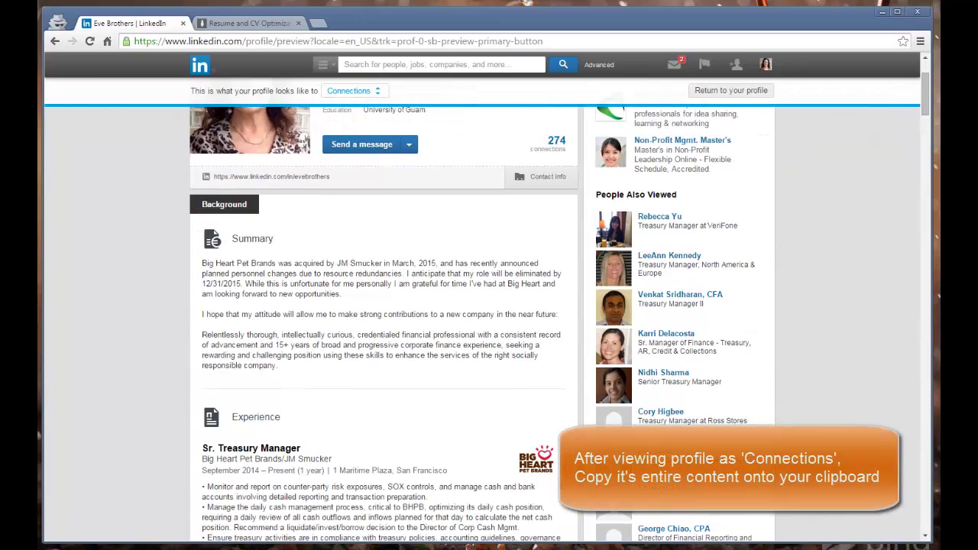
left_click_drag(278, 365, 201, 263)
scroll(383, 306, "up", 3)
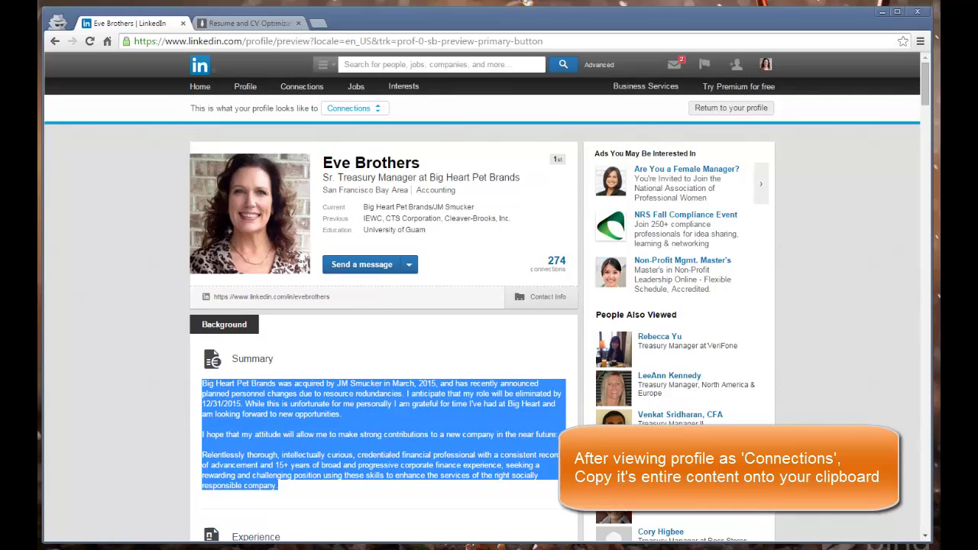
- Select and copy the profile content from the member's name down through the last entry of the Courses section
left_click_drag(323, 157, 392, 421)
scroll(278, 426, "down", 12)
scroll(393, 430, "down", 6)
scroll(393, 422, "down", 7)
scroll(392, 419, "down", 5)
scroll(392, 440, "down", 3)
scroll(392, 422, "down", 4)
scroll(392, 418, "down", 4)
scroll(392, 436, "down", 2)
scroll(392, 441, "down", 2)
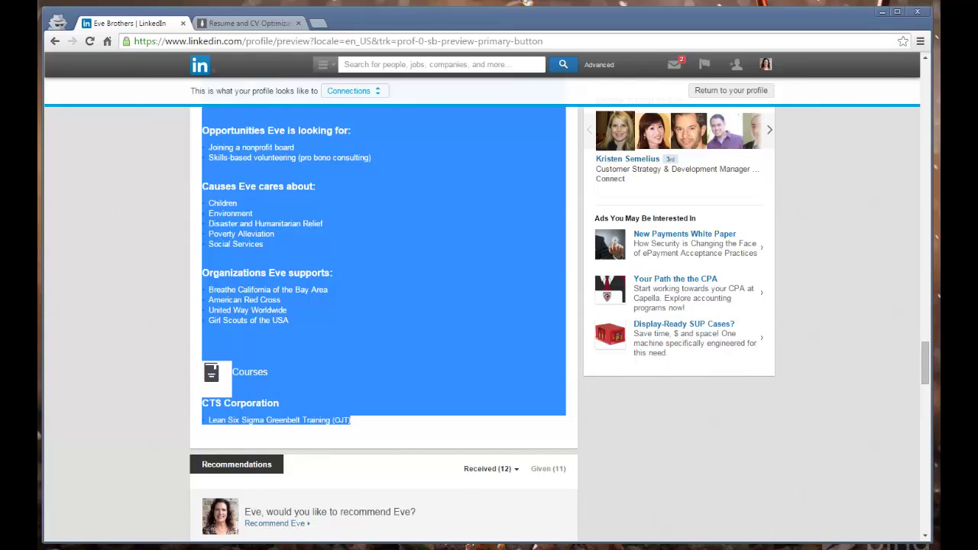
- Return to Jobscan and paste the copied LinkedIn profile into the resume box
left_click(249, 23)
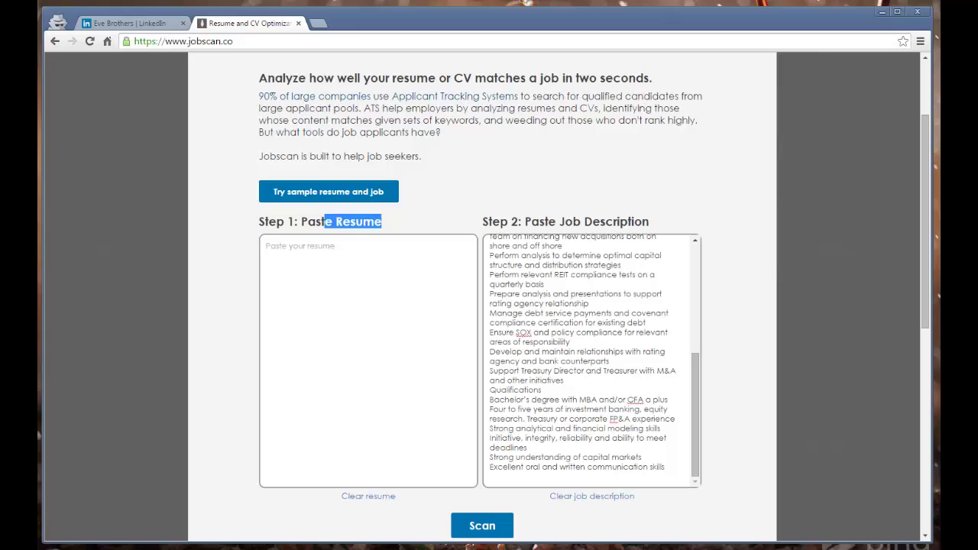
left_click(268, 246)
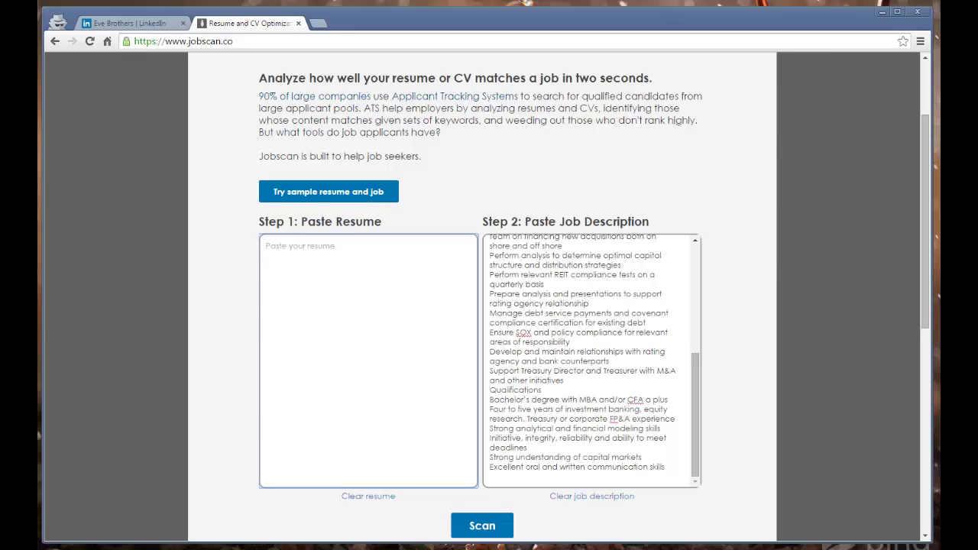
key("ctrl+v")
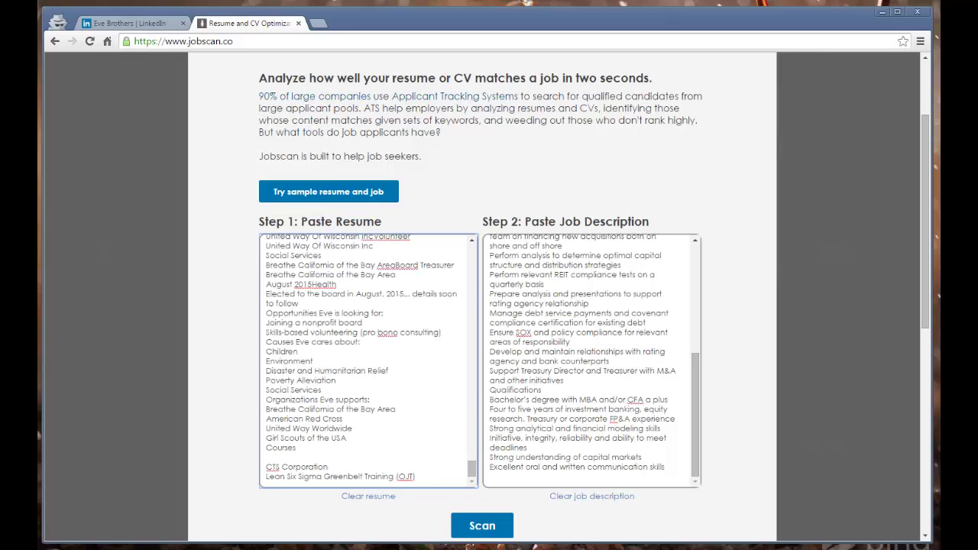
scroll(369, 360, "up", 20)
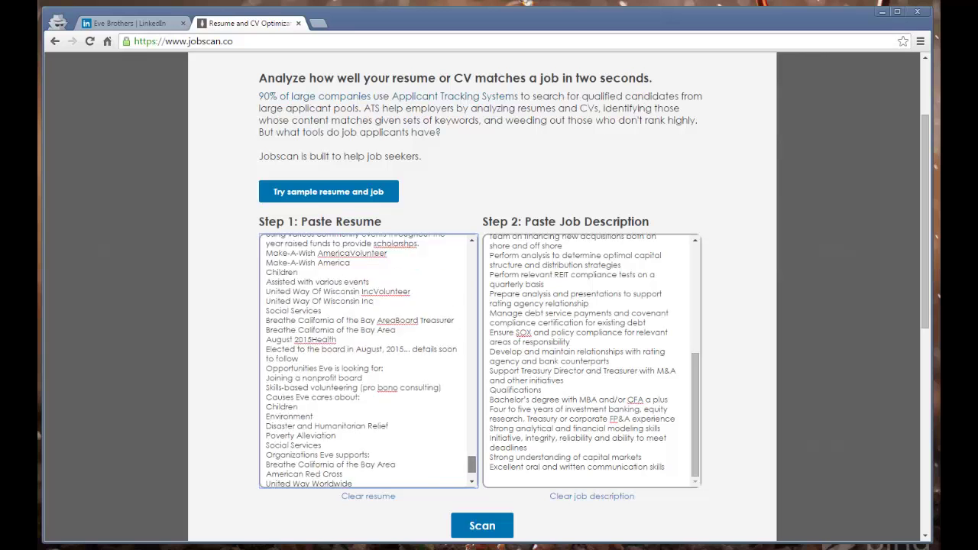
- Check the beginnings of the pasted resume and job description texts, and run the match scan
scroll(369, 361, "up", 5)
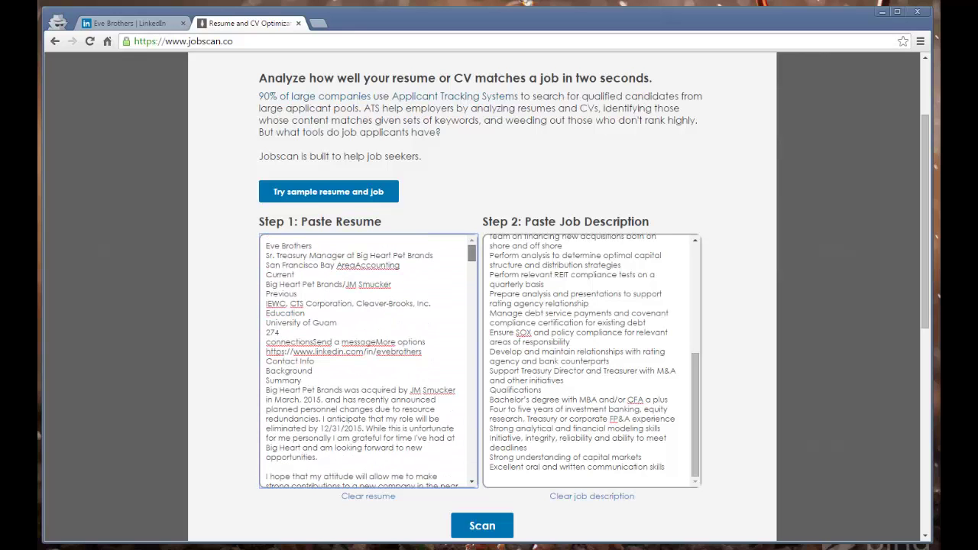
scroll(591, 361, "up", 10)
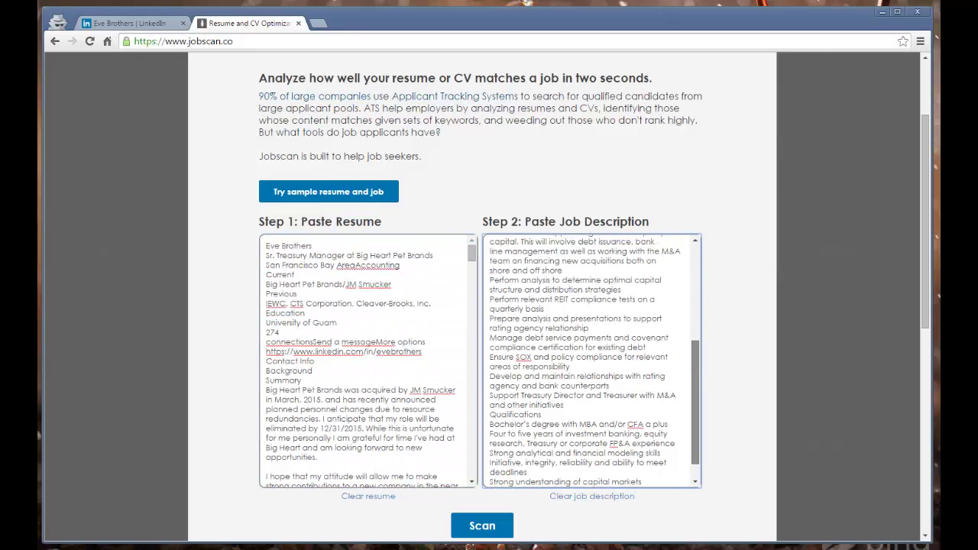
left_click_drag(548, 221, 621, 222)
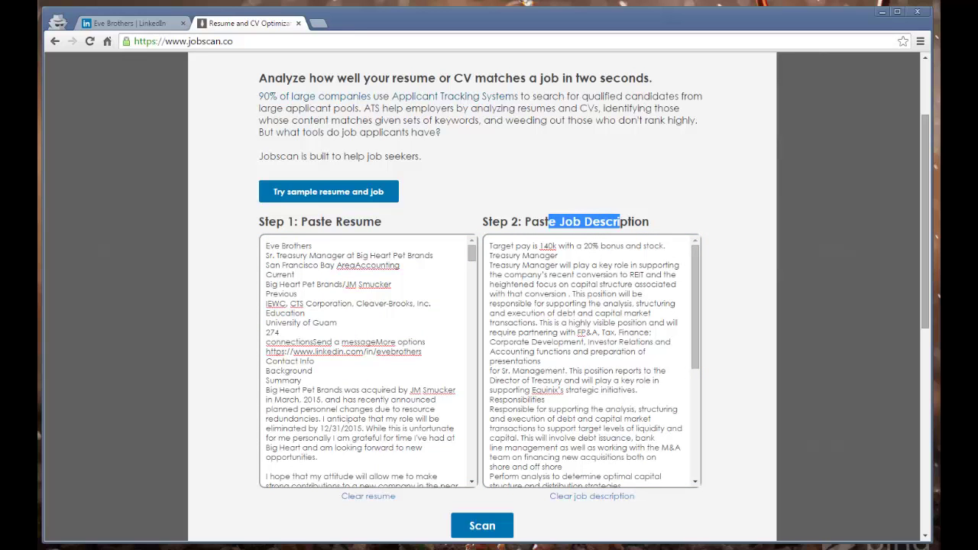
scroll(489, 305, "down", 1)
scroll(489, 305, "up", 4)
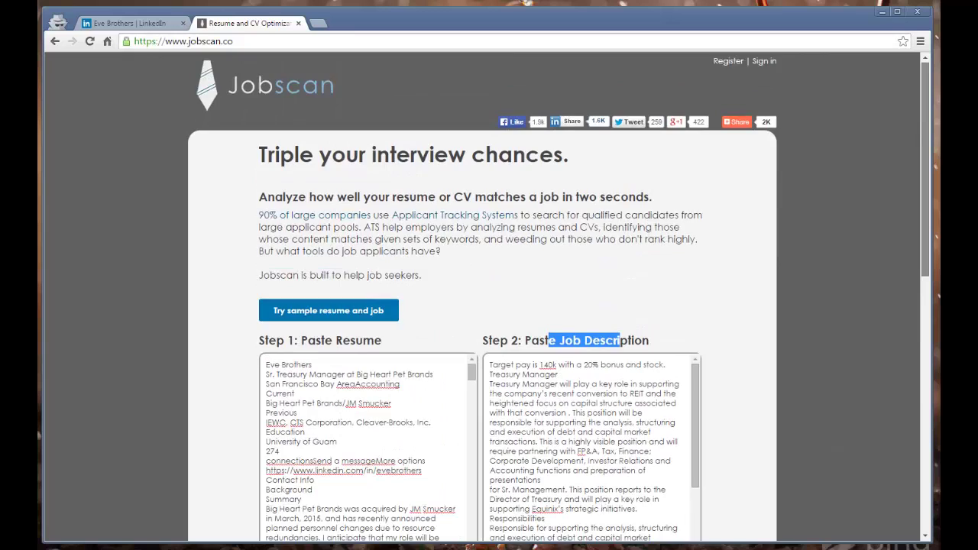
scroll(482, 296, "down", 4)
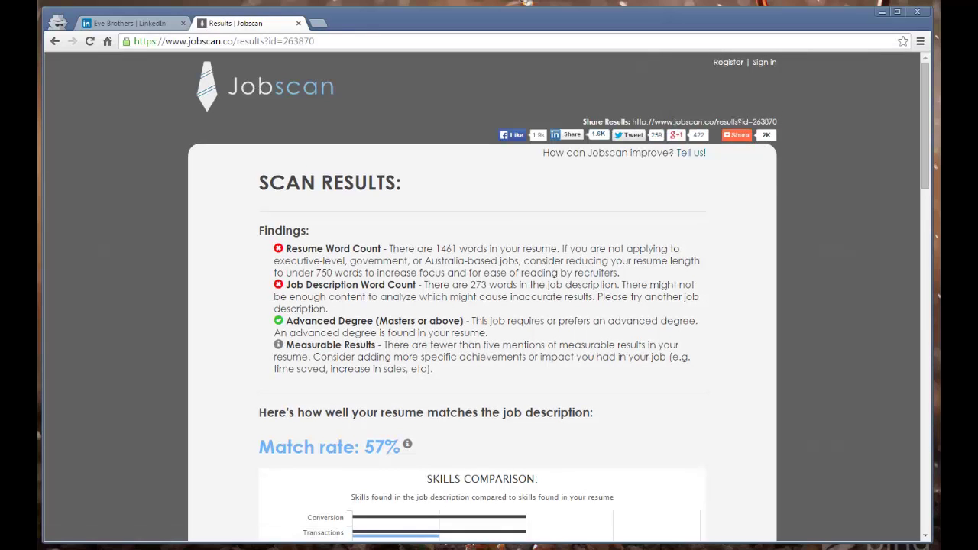
- Review the scan findings, match rate and first bars of the skills comparison chart, dismissing the sharing pop-up
scroll(489, 305, "down", 3)
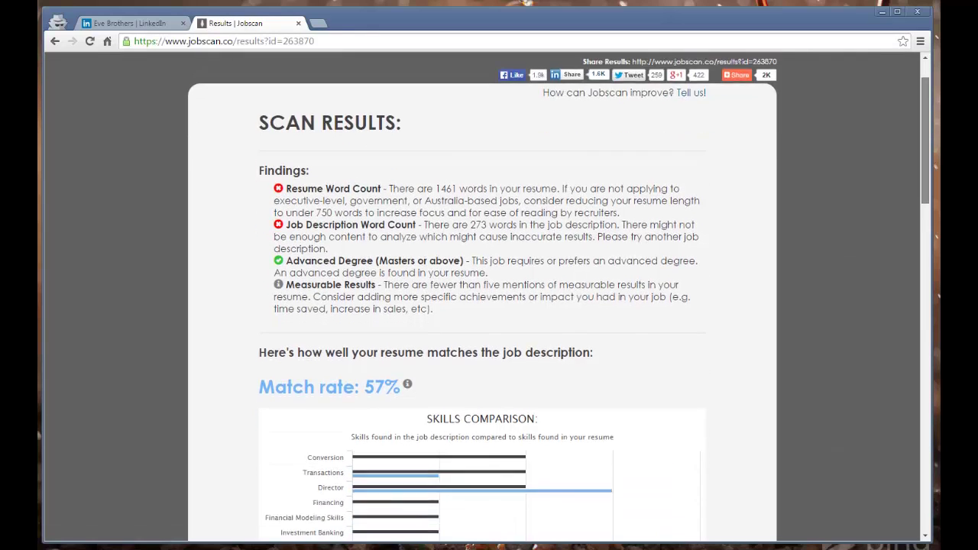
scroll(490, 305, "down", 2)
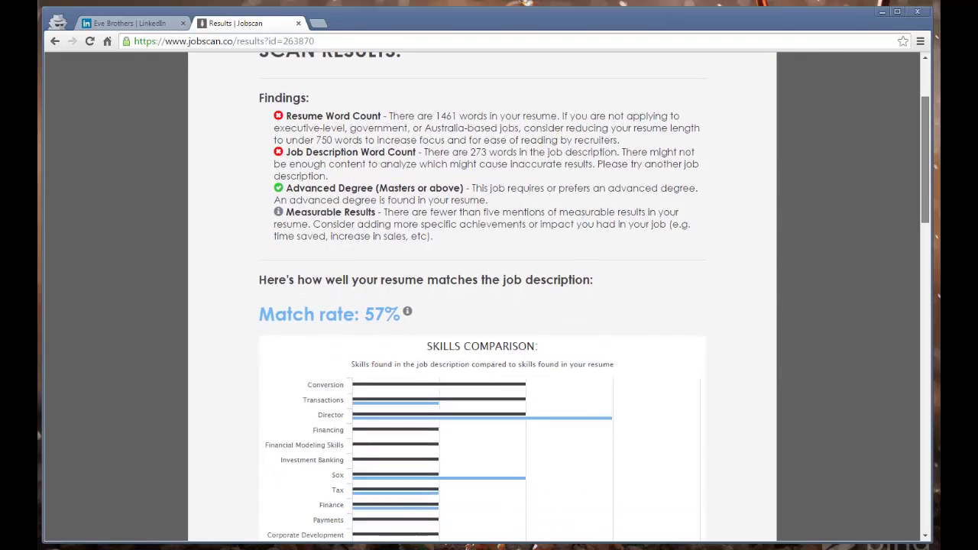
scroll(490, 305, "down", 4)
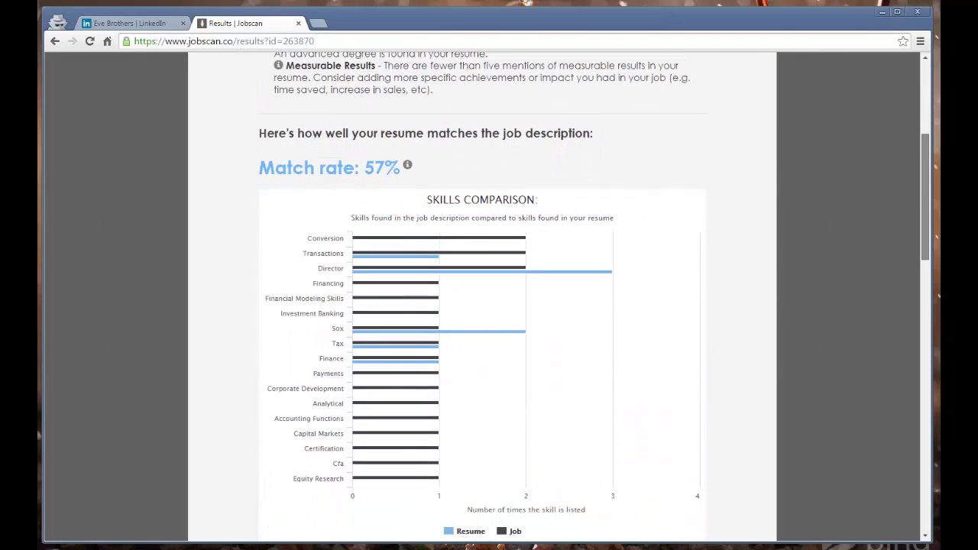
scroll(483, 296, "down", 1)
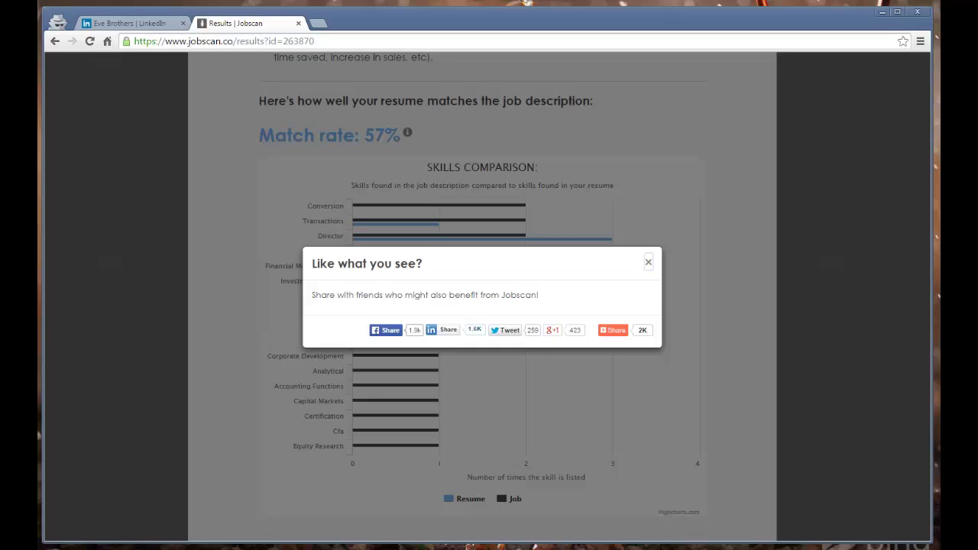
left_click(649, 262)
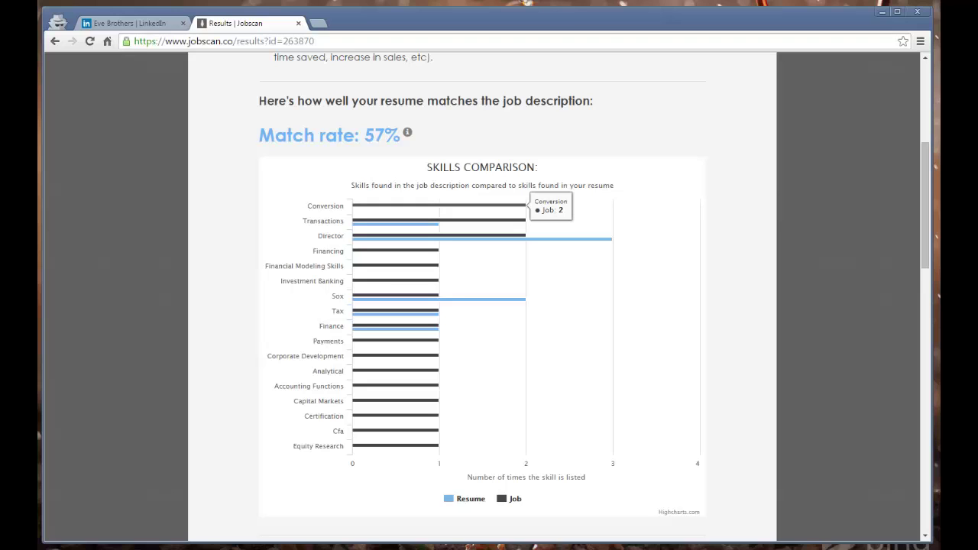
mouse_move(608, 240)
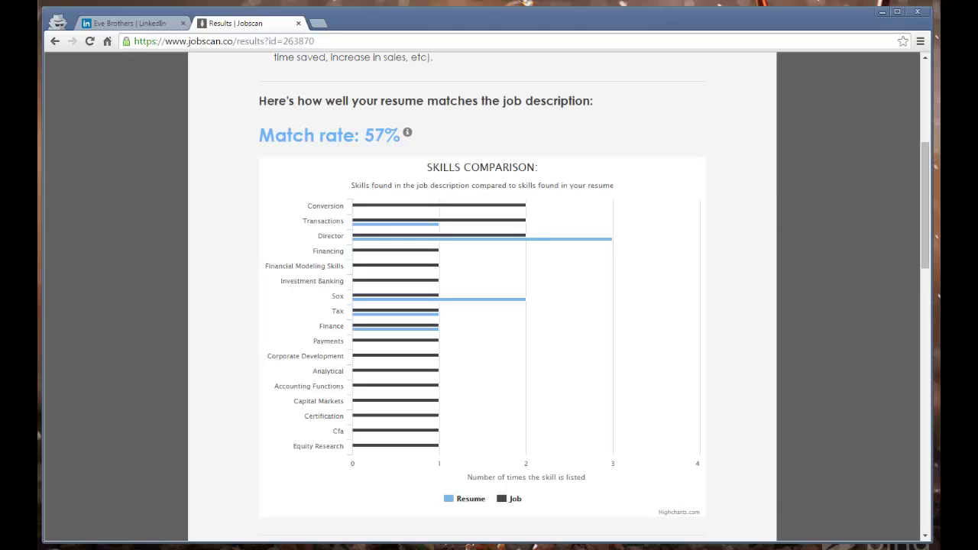
- Print all pages of the scan results with CutePDF Writer as the destination
key("ctrl+p")
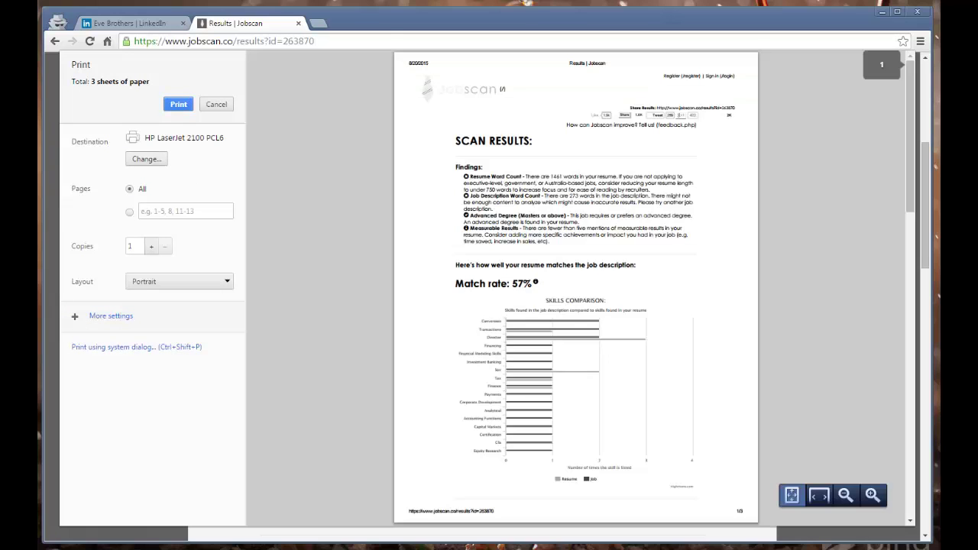
left_click(147, 159)
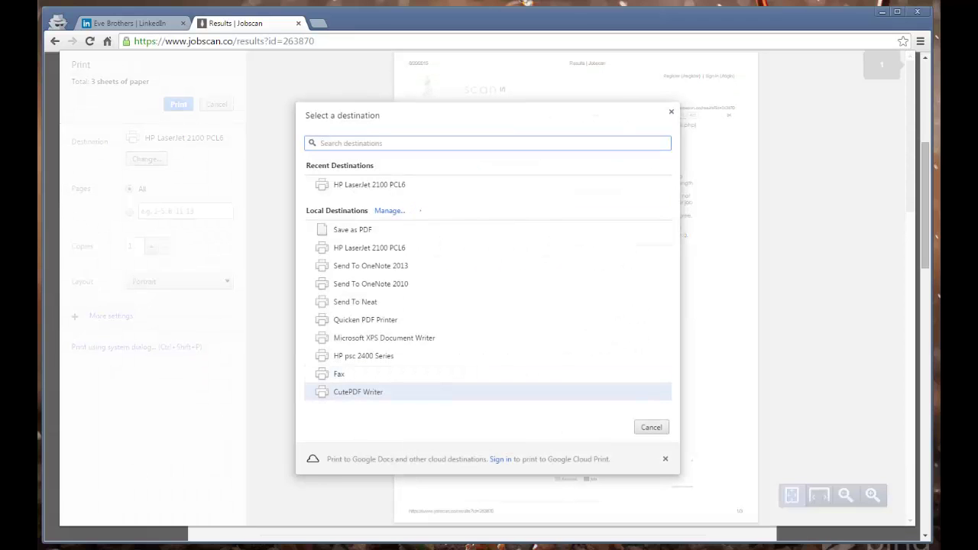
left_click(358, 392)
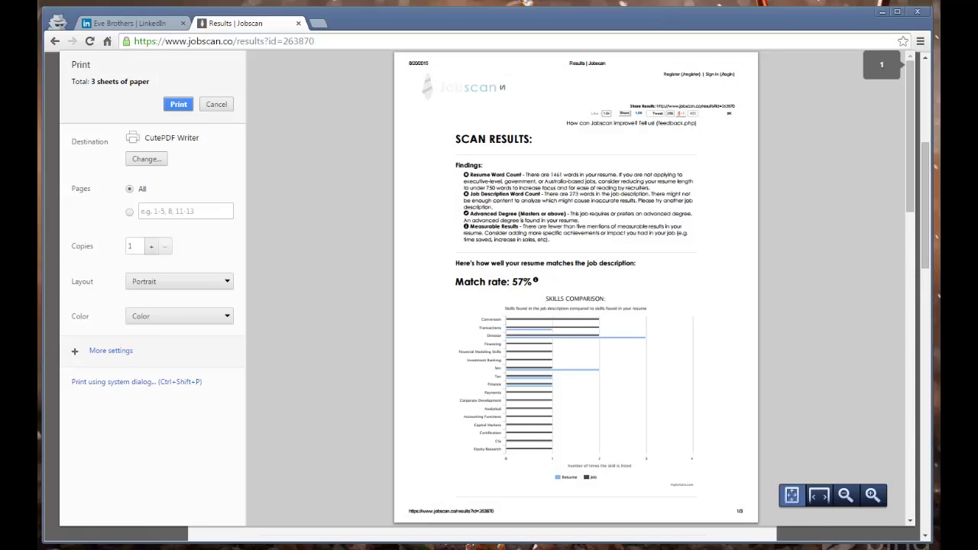
left_click(178, 104)
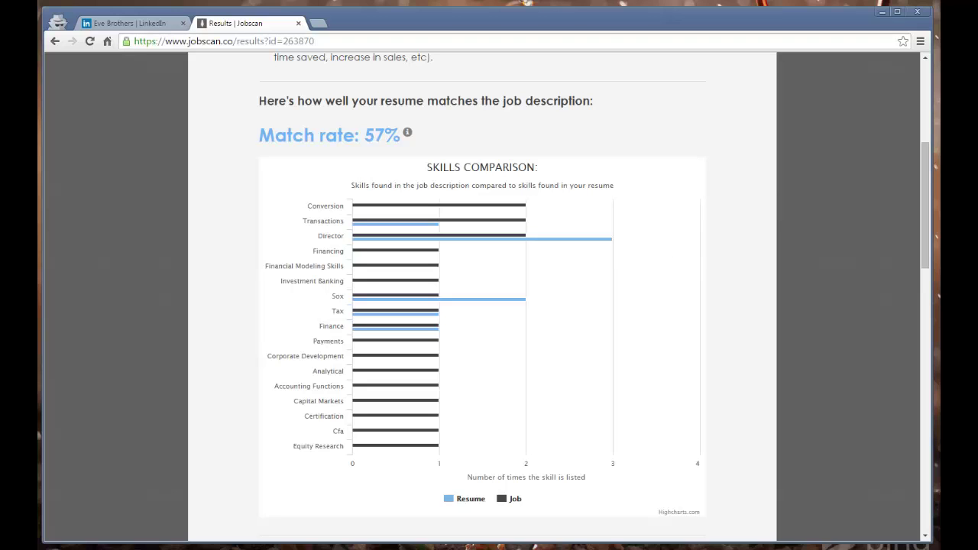
- Examine the skills comparison chart from Financing to Equity Research, comparing resume and job counts against the match rate
mouse_move(438, 250)
mouse_move(413, 265)
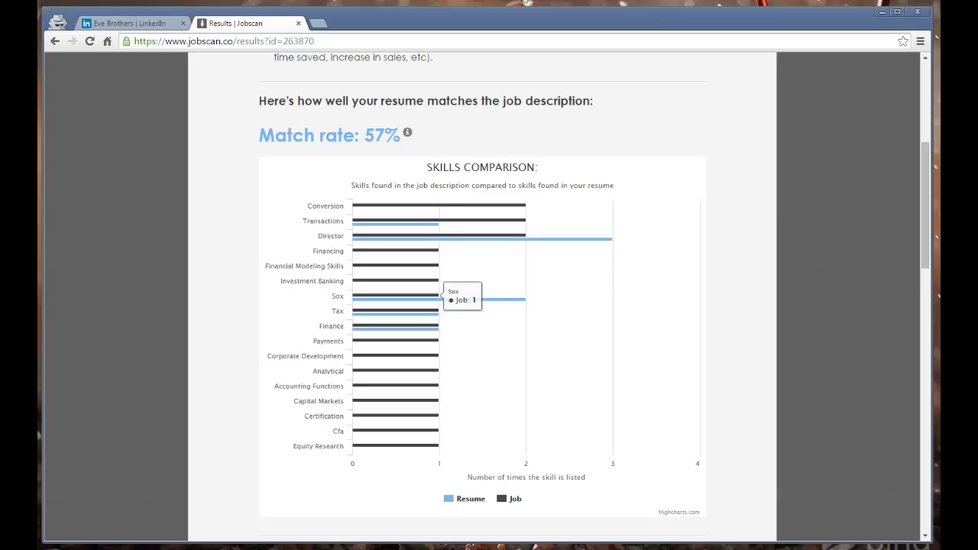
mouse_move(413, 310)
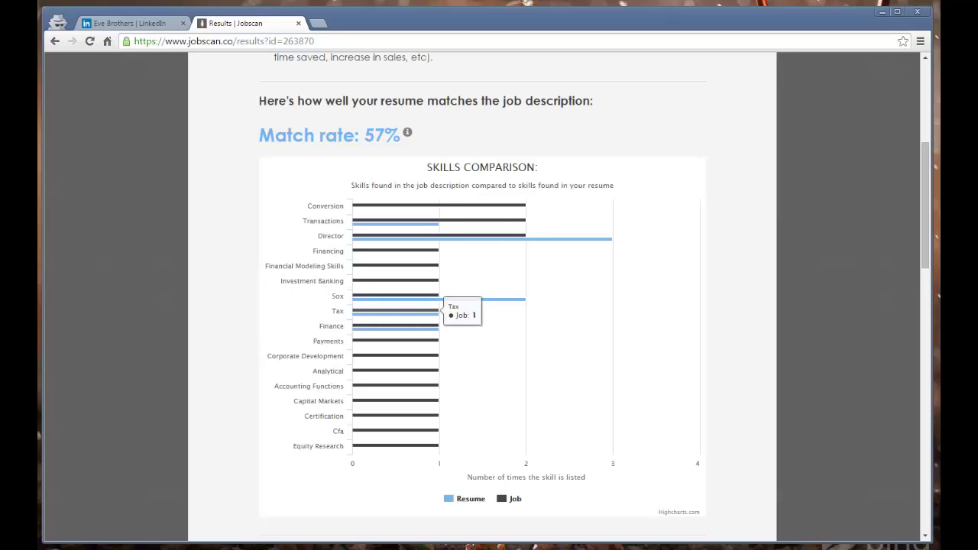
mouse_move(524, 300)
scroll(524, 300, "down", 1)
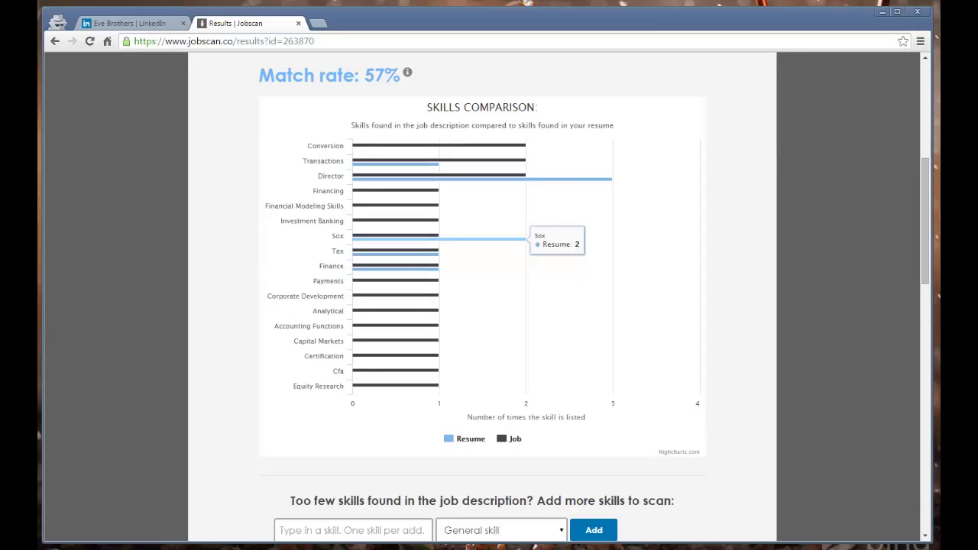
left_click_drag(401, 75, 374, 75)
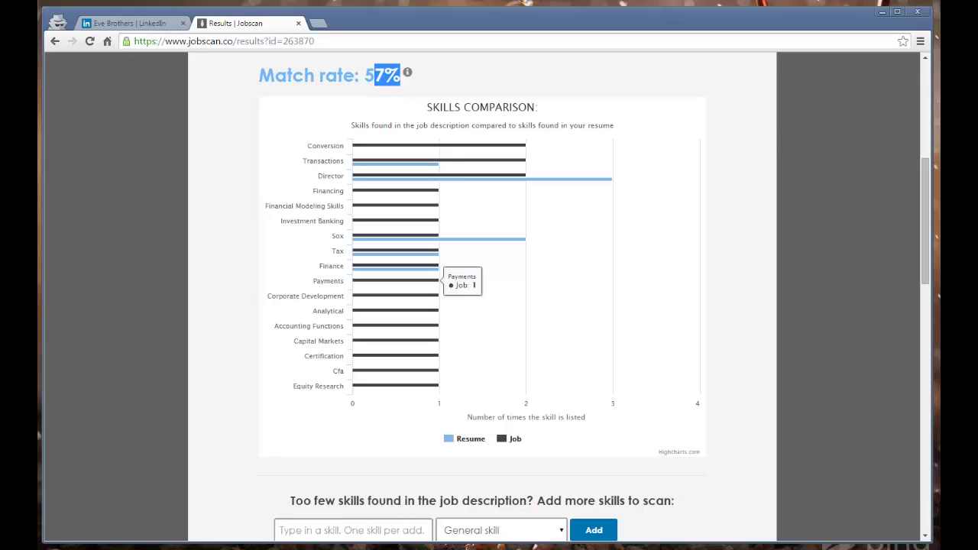
mouse_move(439, 341)
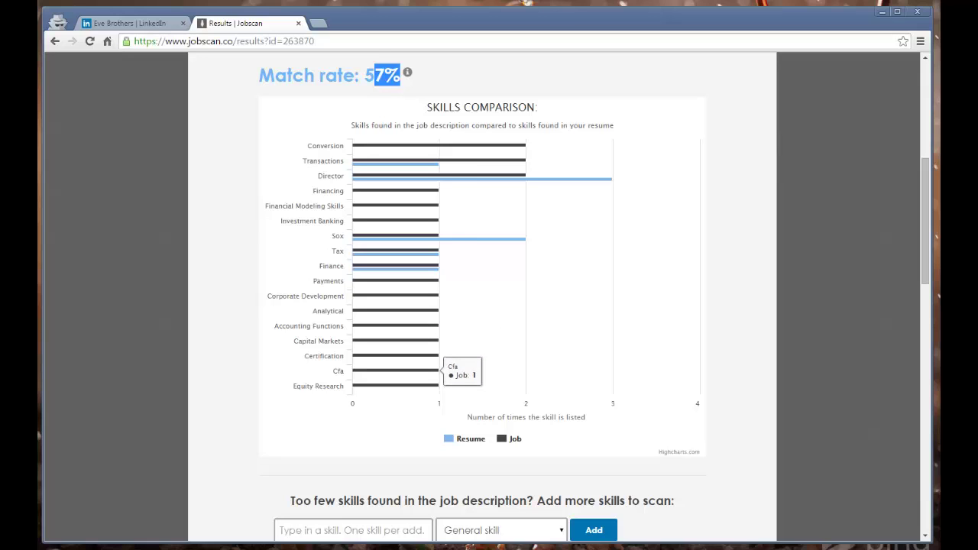
mouse_move(439, 386)
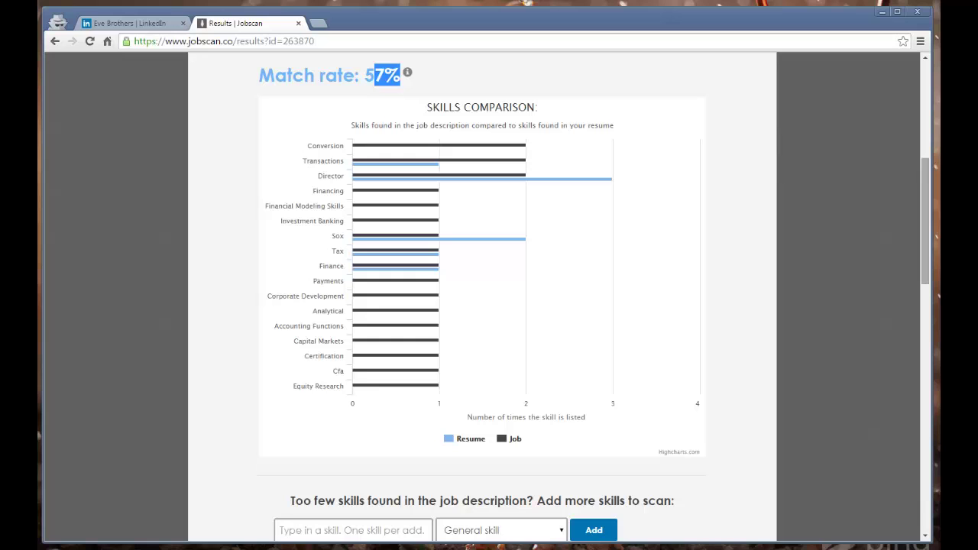
- Compare the Hard Skills matched in the resume with those found in the job description, highlighting matched and missing entries
scroll(926, 222, "down", 1)
scroll(483, 299, "down", 5)
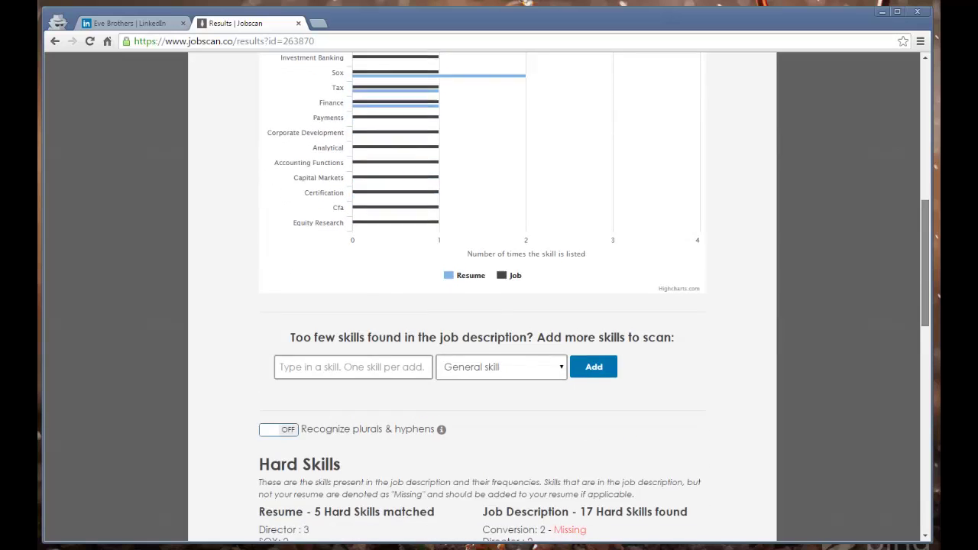
scroll(482, 298, "down", 3)
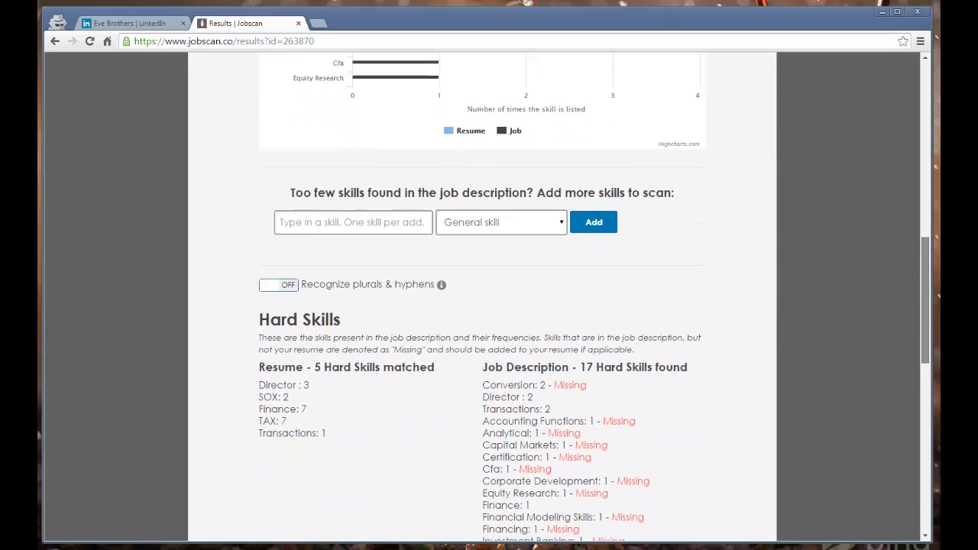
scroll(482, 298, "down", 1)
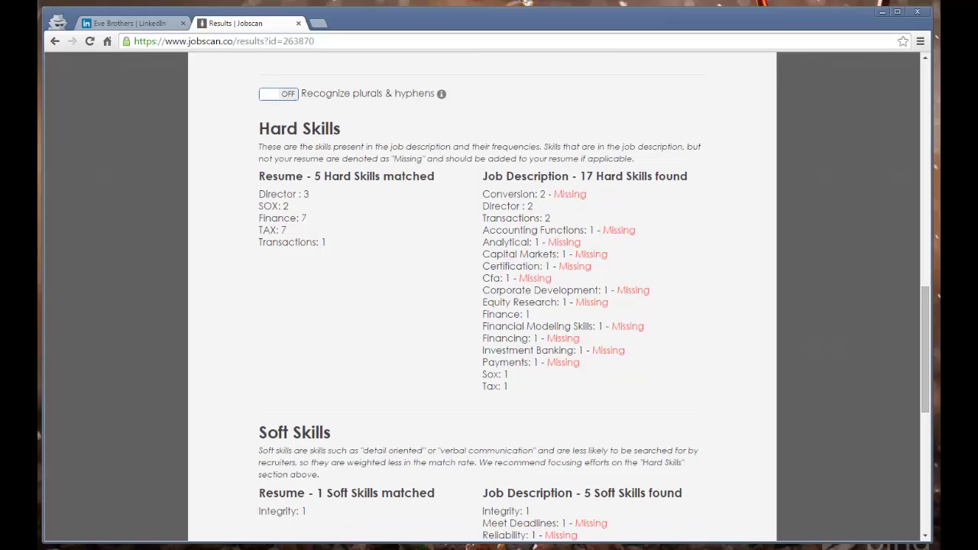
left_click_drag(298, 194, 259, 194)
left_click_drag(483, 205, 533, 206)
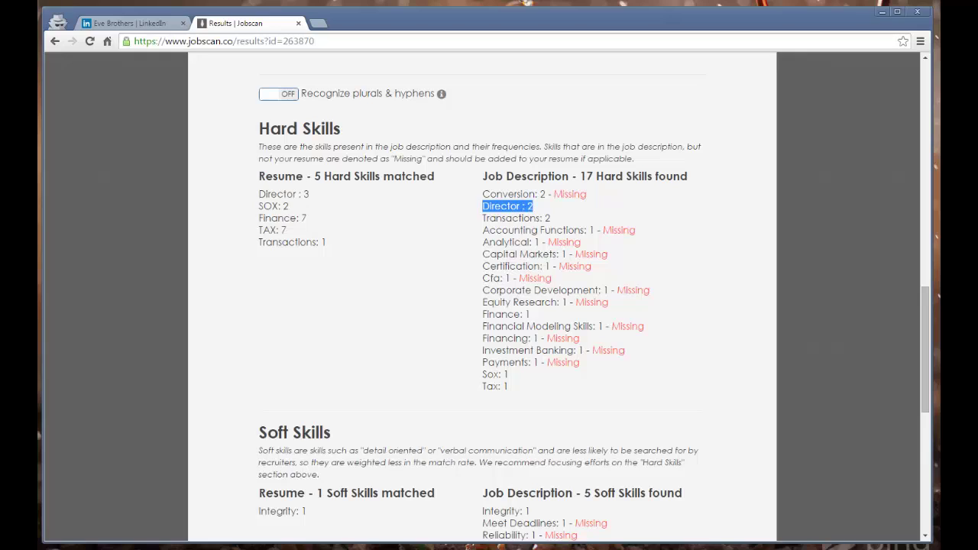
left_click_drag(535, 194, 490, 194)
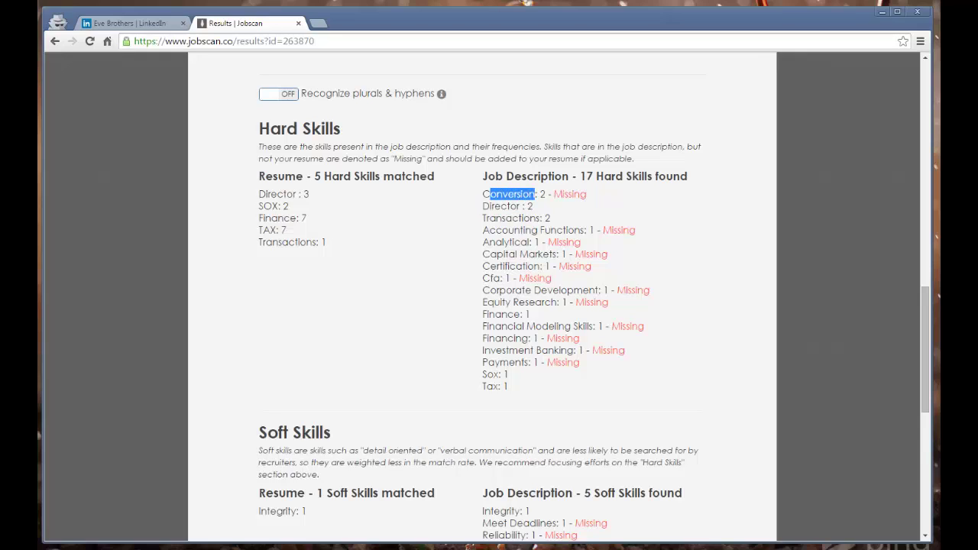
left_click_drag(587, 195, 555, 194)
left_click_drag(636, 230, 559, 242)
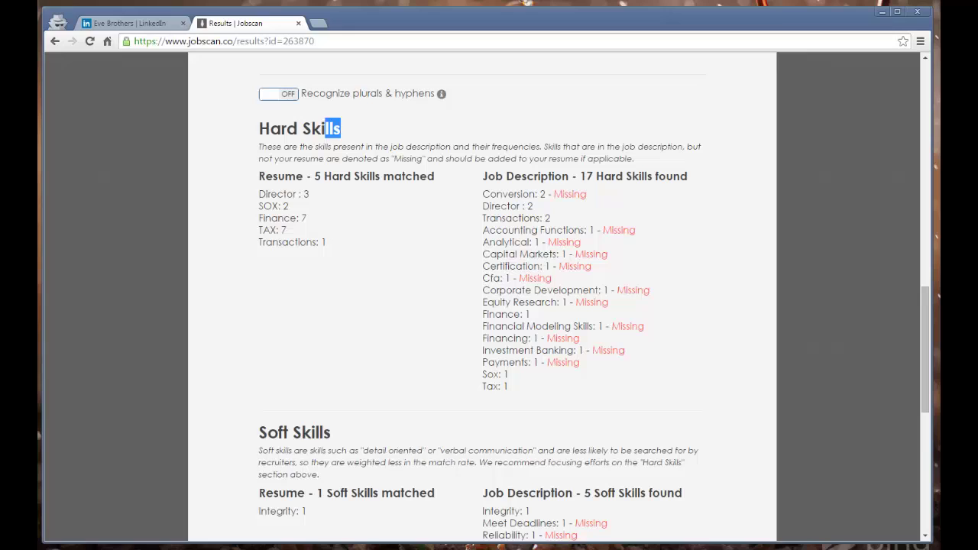
left_click_drag(326, 128, 259, 128)
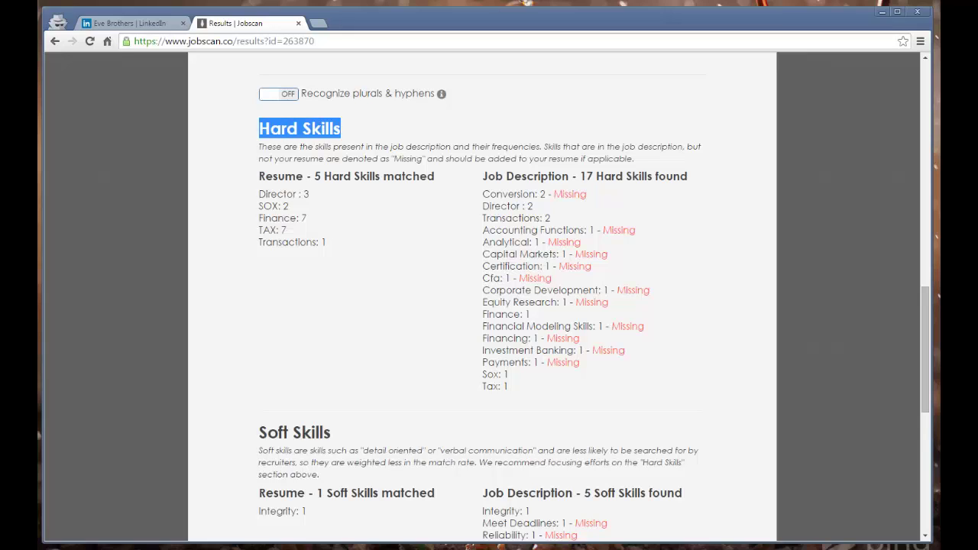
left_click_drag(581, 243, 542, 242)
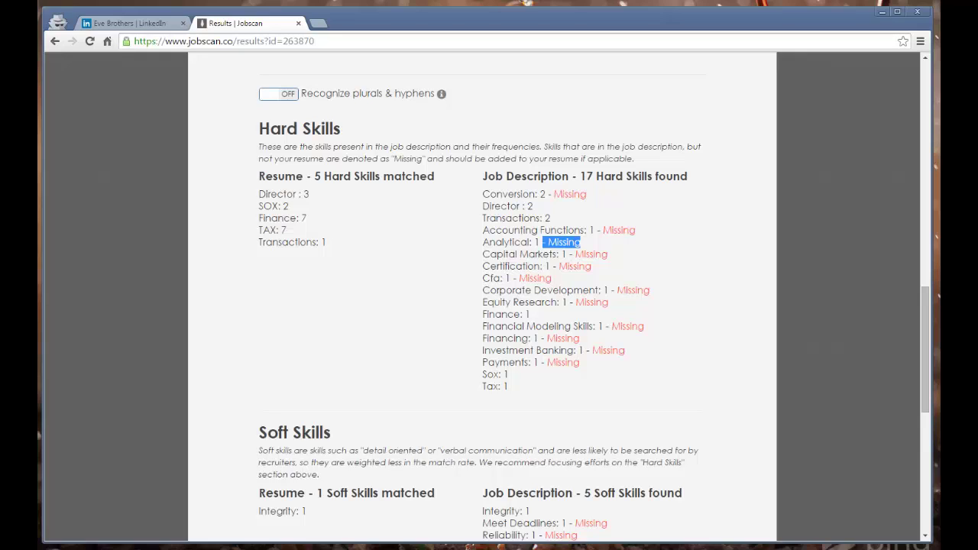
left_click_drag(321, 242, 258, 194)
- Examine the Soft Skills and Other Keywords sections, highlighting the matched soft skill and the missing communication skills
scroll(482, 299, "down", 3)
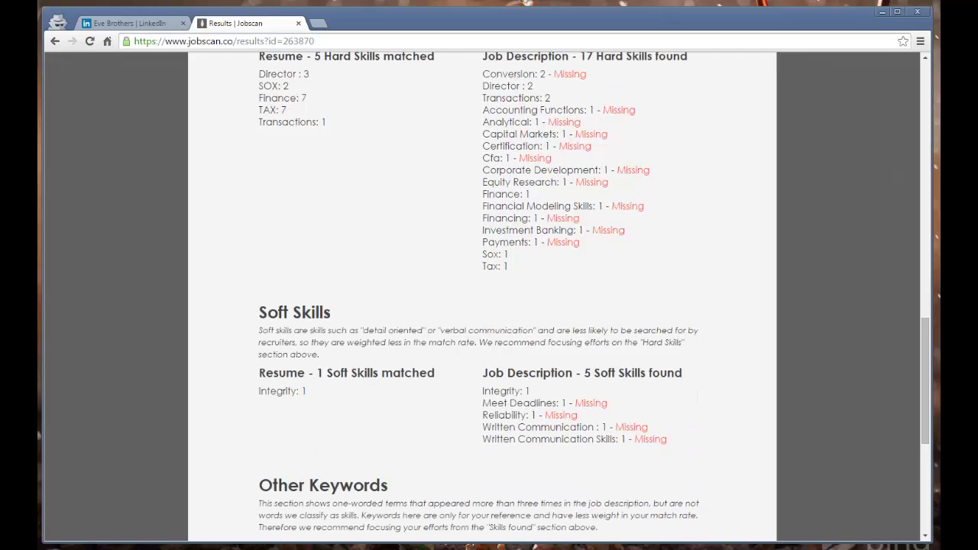
scroll(482, 298, "down", 2)
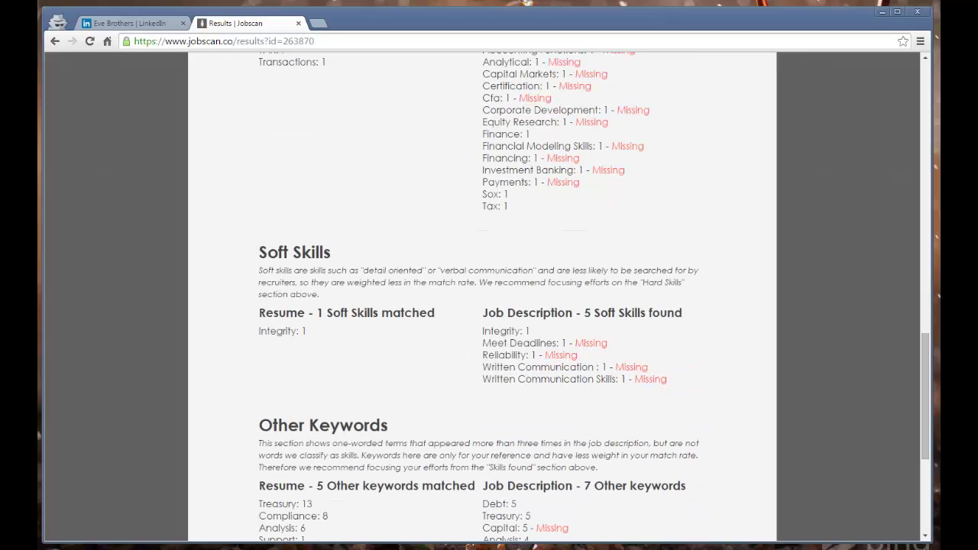
left_click_drag(308, 331, 259, 331)
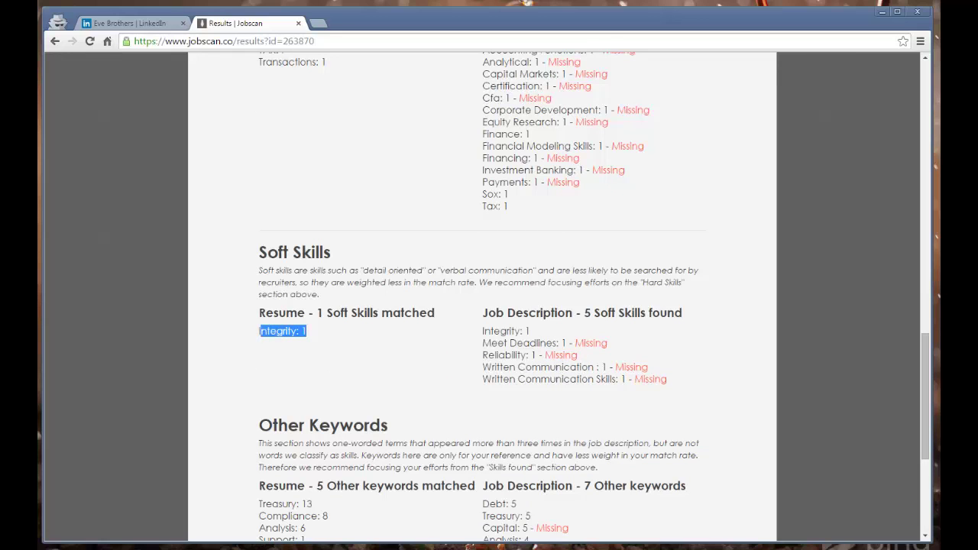
scroll(482, 298, "down", 2)
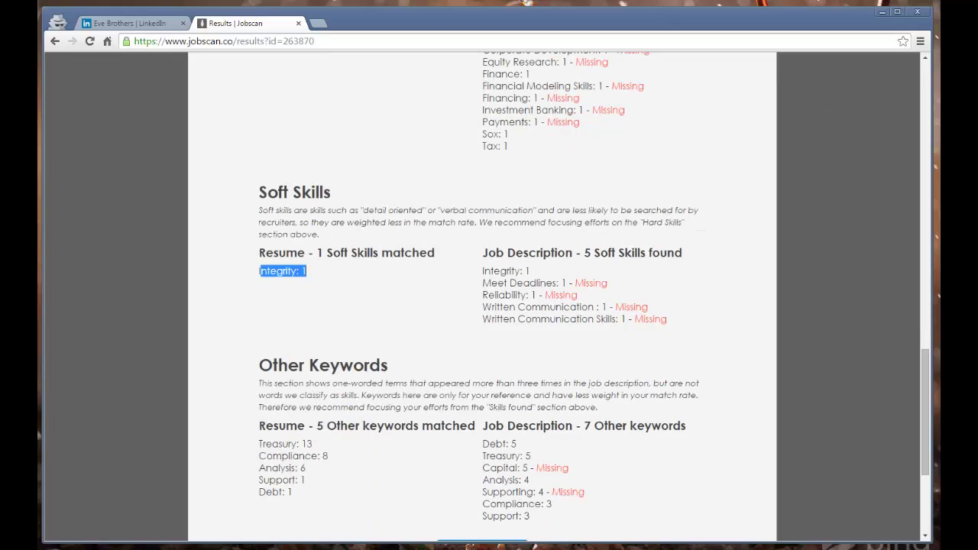
left_click_drag(526, 295, 702, 321)
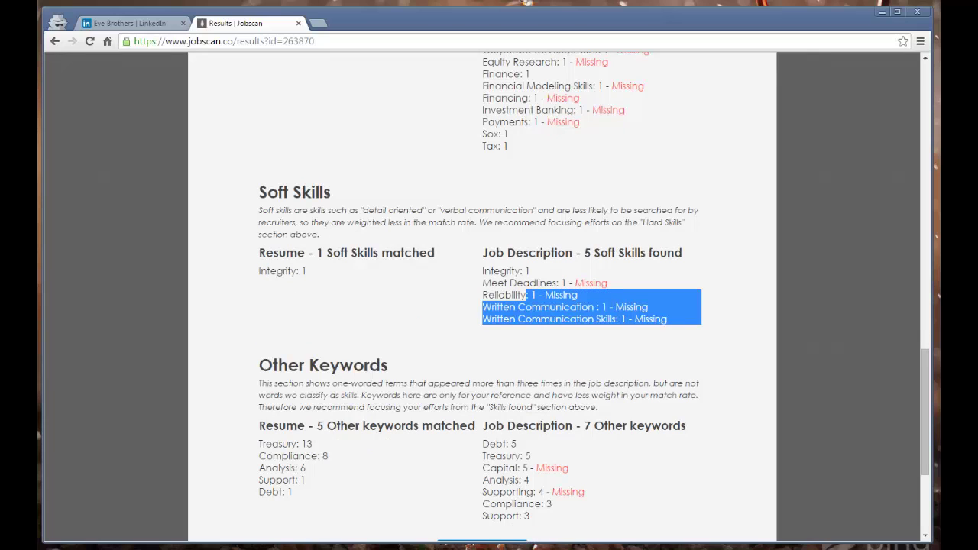
left_click(701, 321)
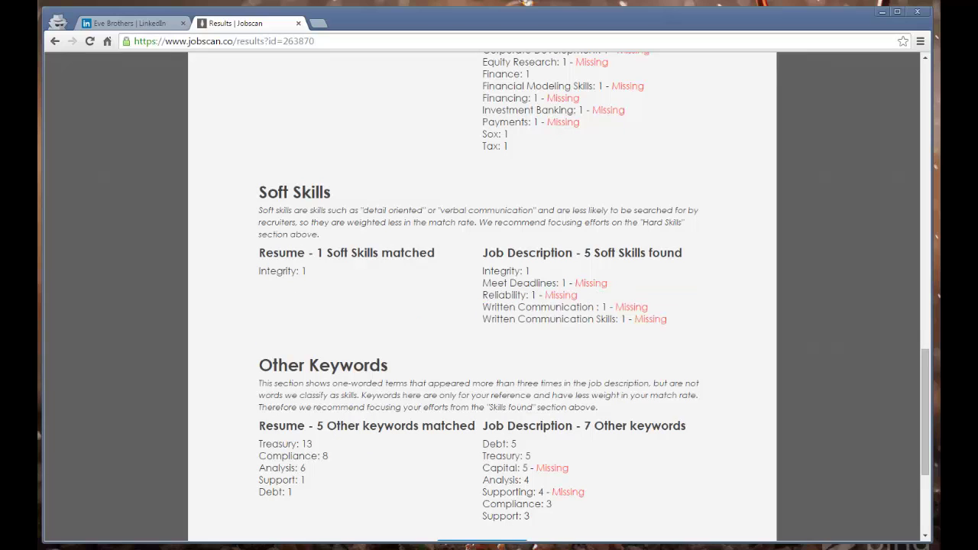
- Examine the Soft Skills and Other Keywords lists, highlighting Meet Deadlines, Supporting, Capital and Compliance in the job description and Compliance in the resume
scroll(482, 299, "down", 2)
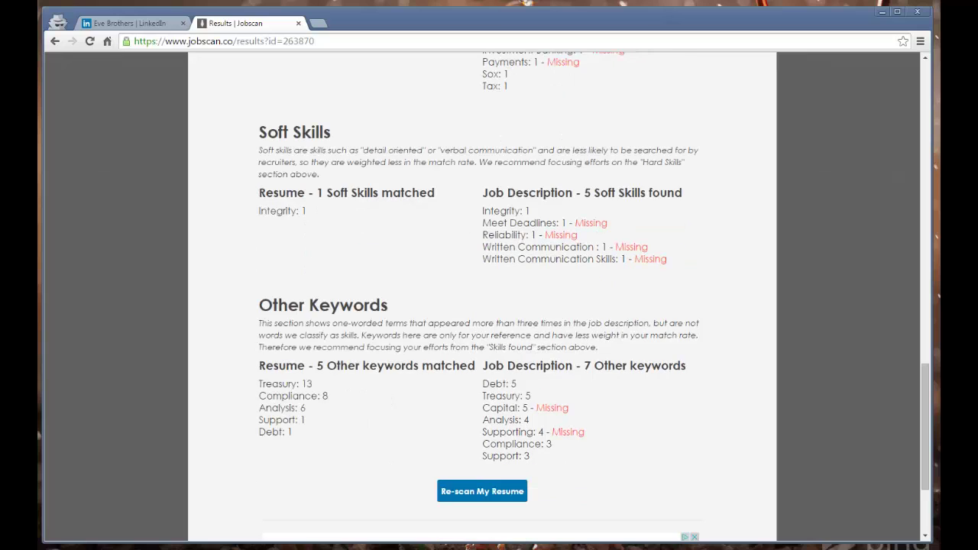
left_click_drag(548, 222, 498, 222)
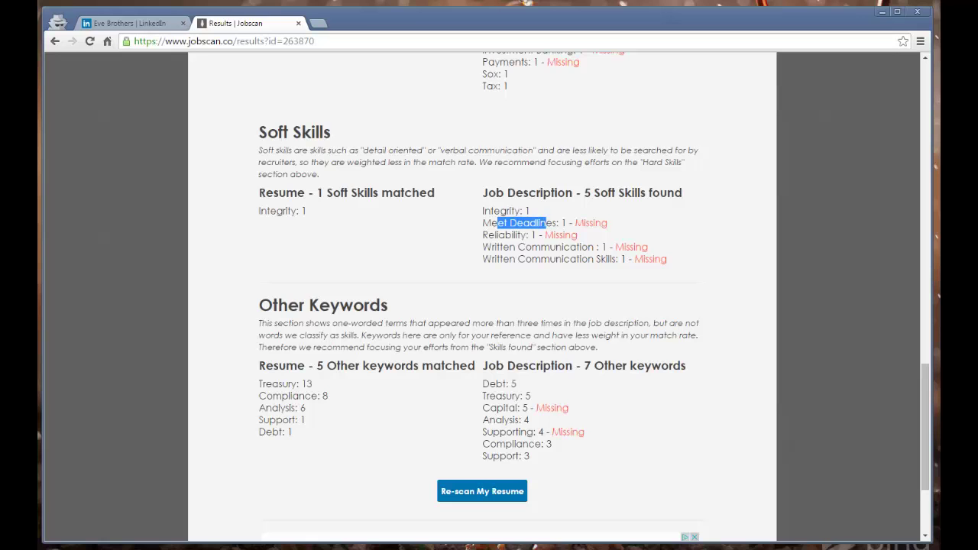
scroll(482, 298, "down", 2)
scroll(481, 298, "down", 2)
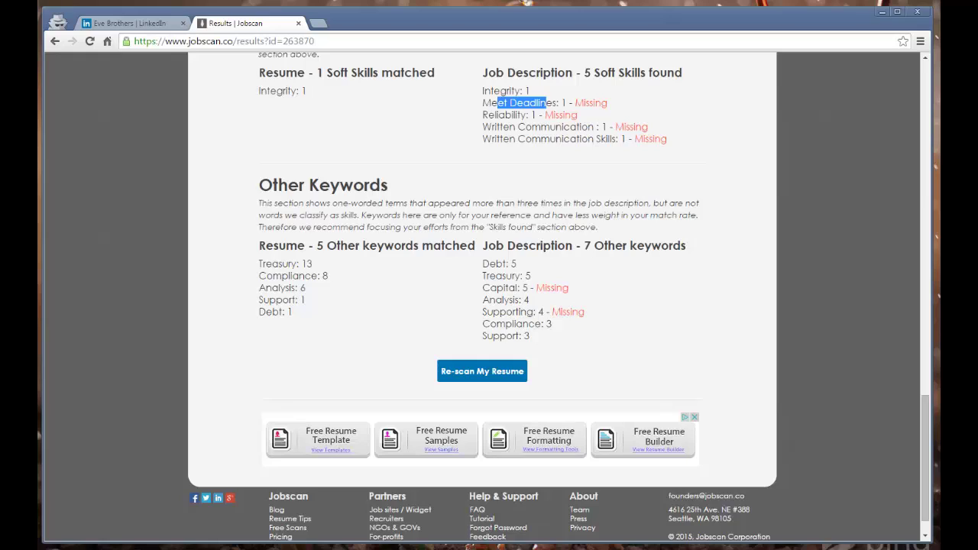
left_click_drag(534, 312, 500, 312)
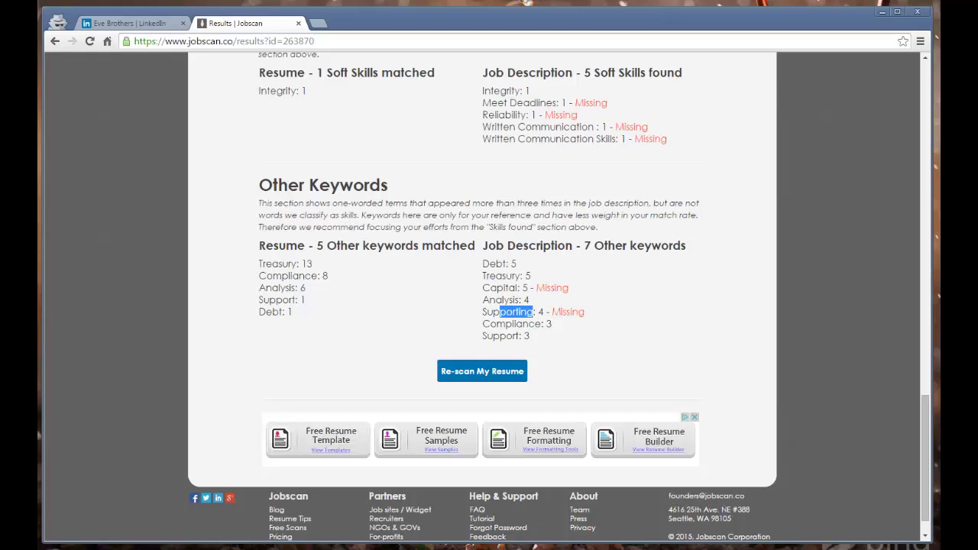
left_click_drag(516, 287, 490, 288)
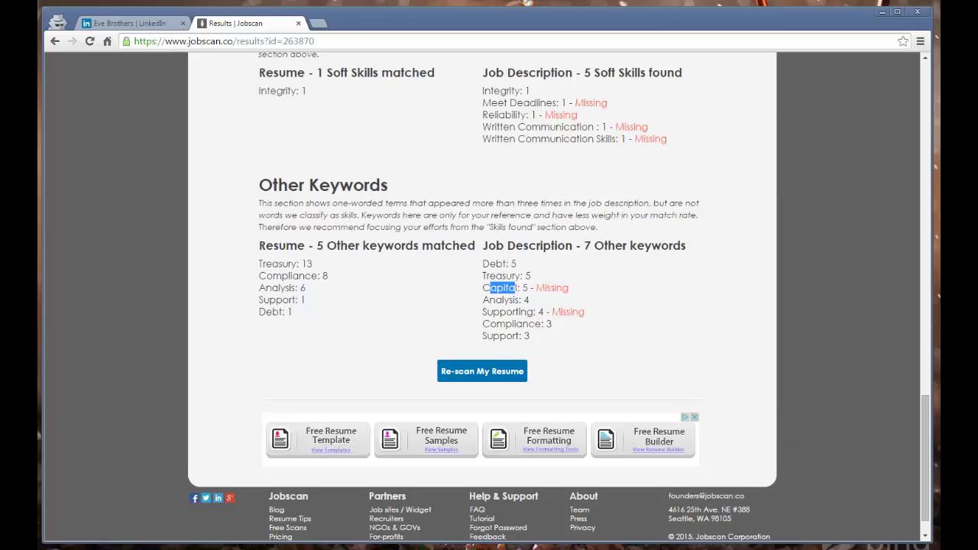
left_click_drag(522, 324, 490, 324)
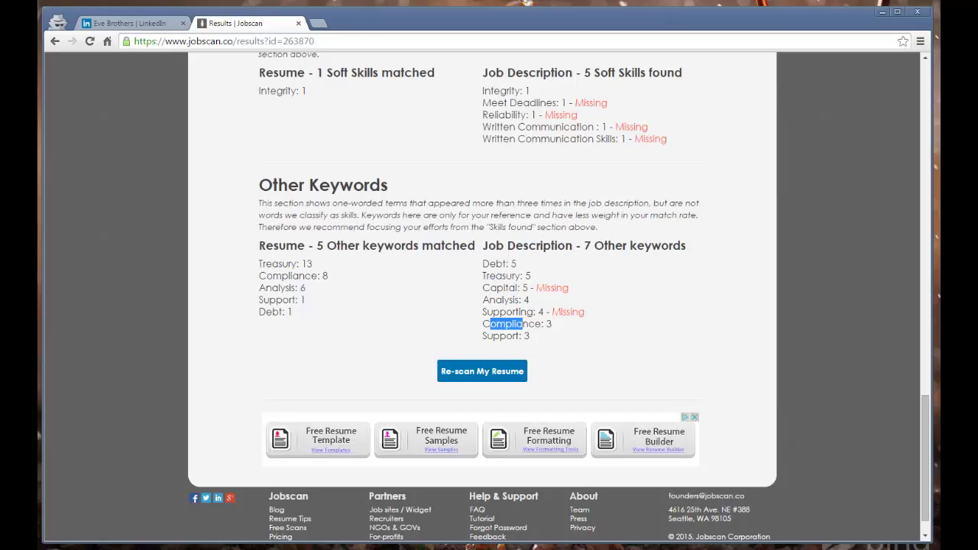
left_click_drag(318, 276, 267, 276)
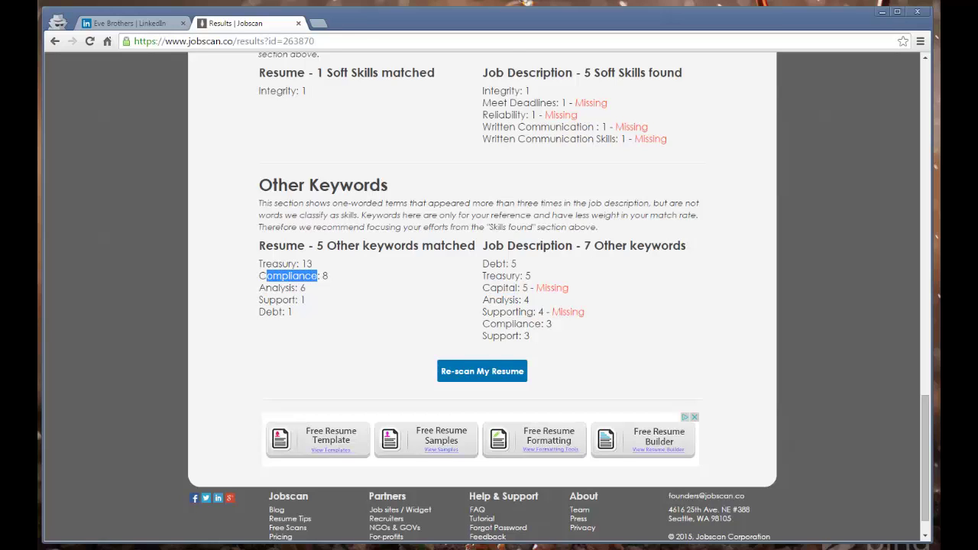
- Return to the scan findings and match rate at the beginning of the results page
scroll(481, 298, "down", 1)
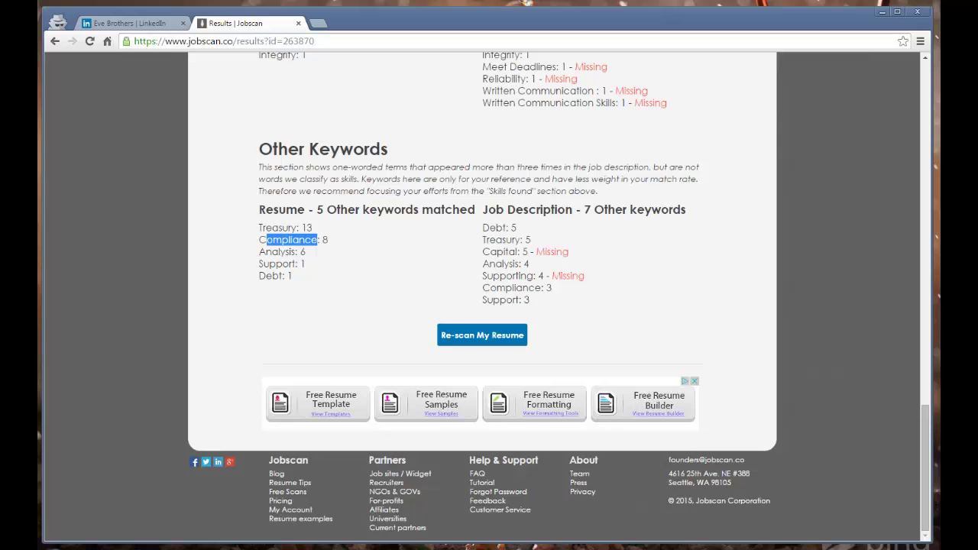
scroll(481, 298, "up", 15)
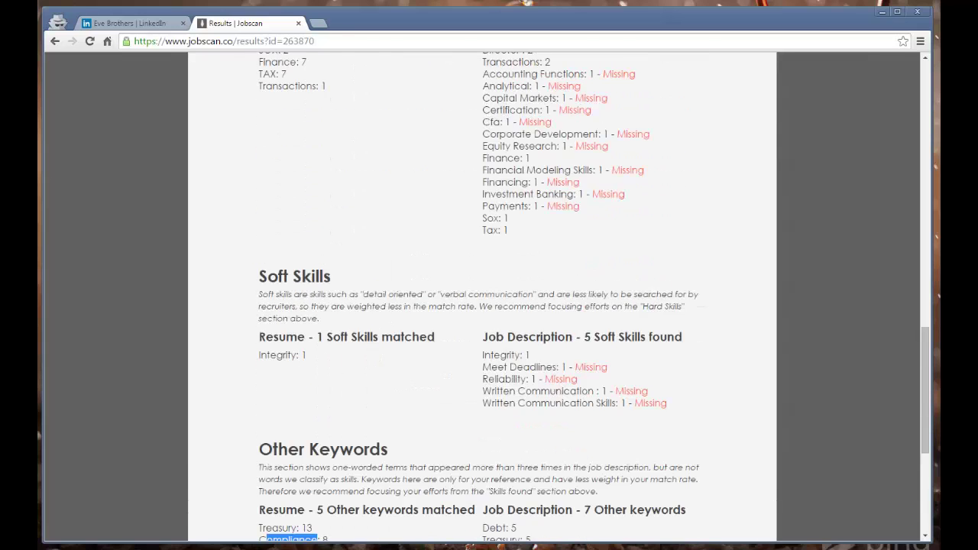
scroll(481, 298, "up", 3)
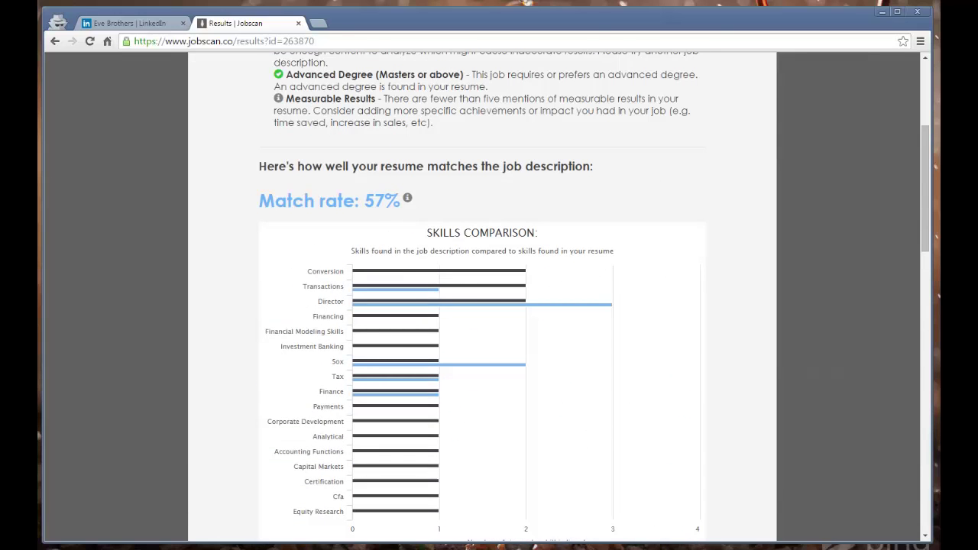
scroll(481, 298, "up", 2)
scroll(481, 298, "up", 2)
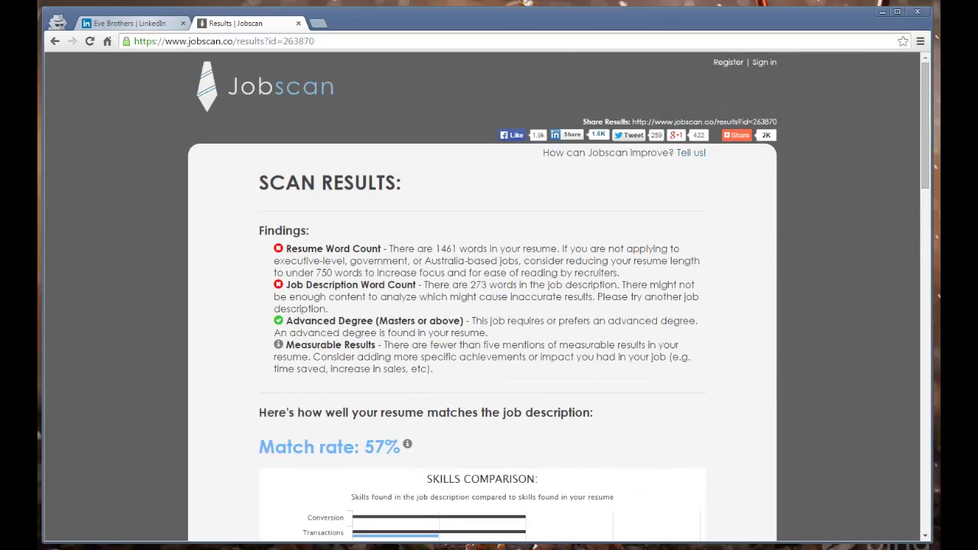
- Switch to LinkedIn, view how the profile ranks for profile views among connections, and highlight the percentile
left_click(130, 23)
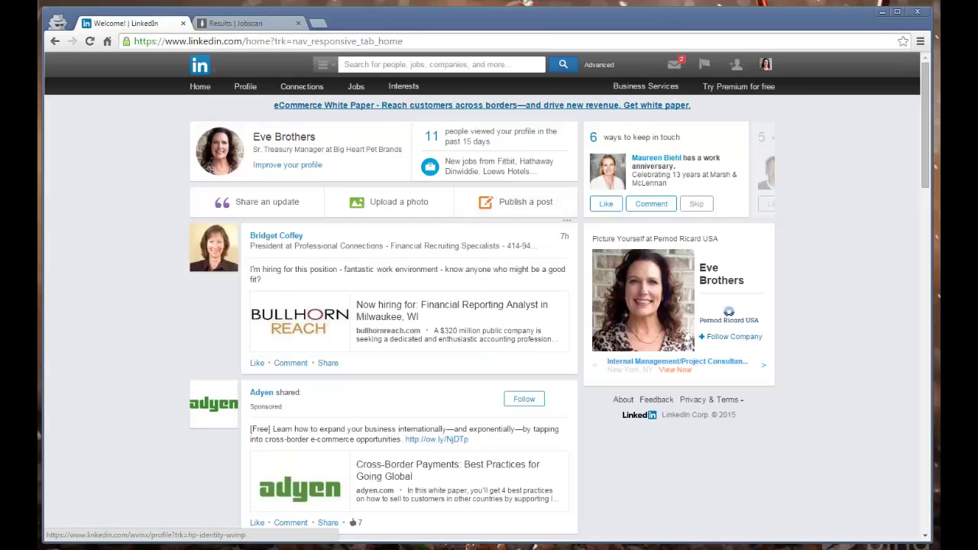
left_click(497, 136)
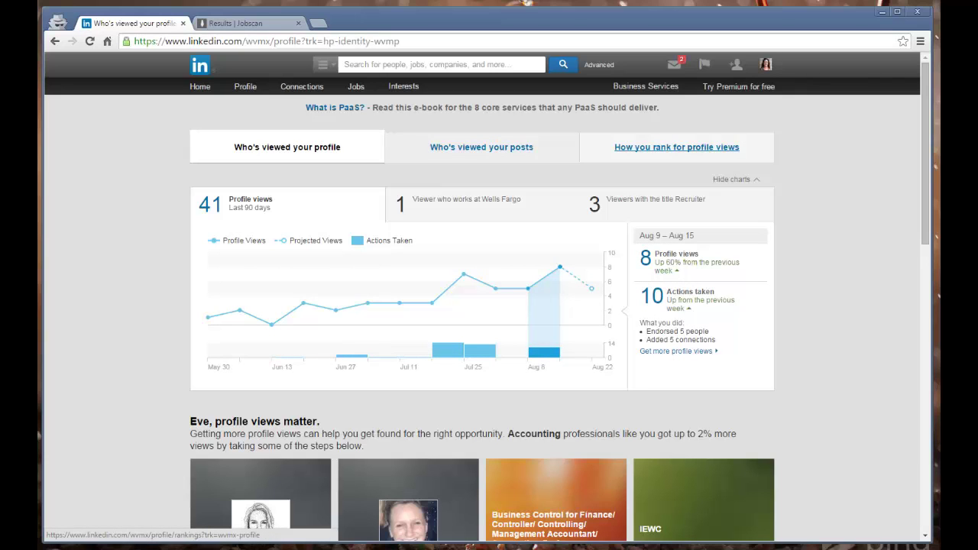
left_click(676, 147)
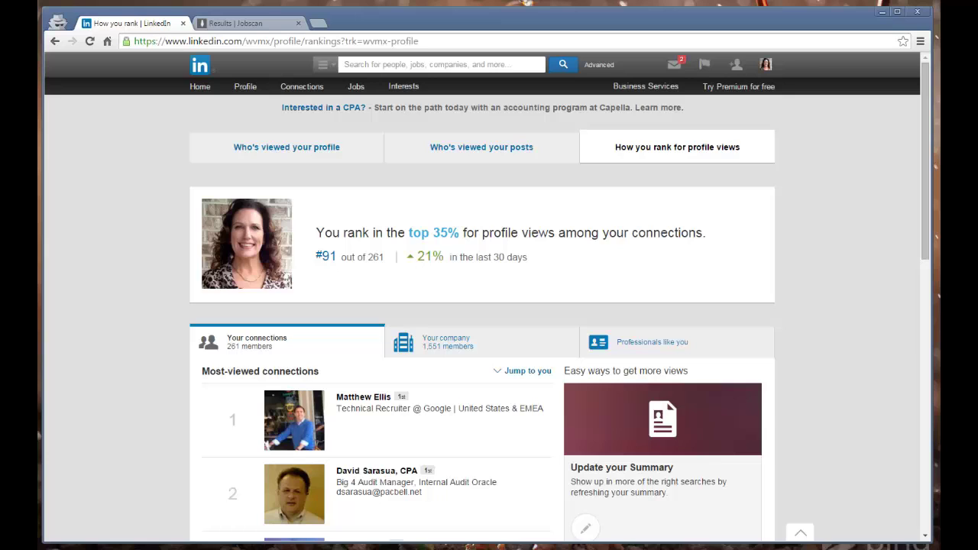
left_click_drag(461, 232, 420, 233)
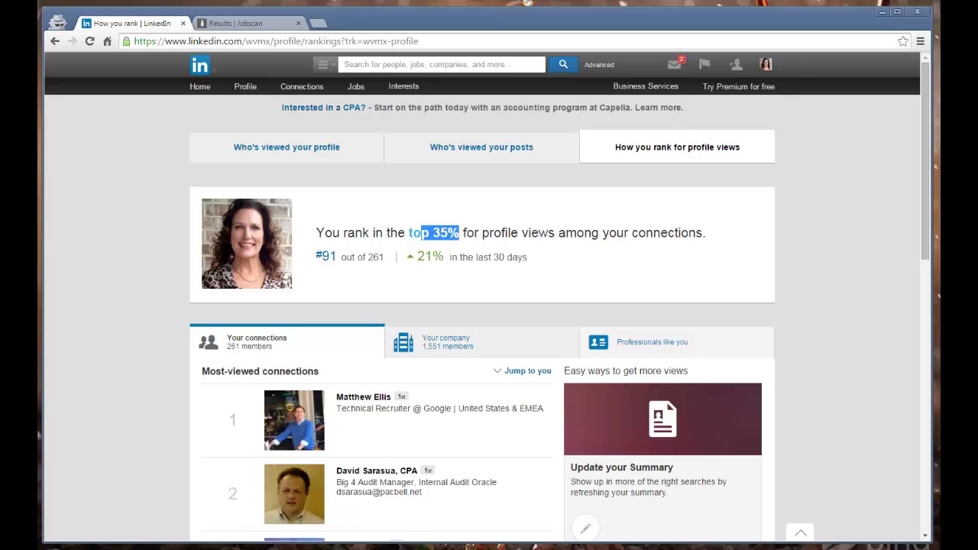
- Try to view the ranking against Professionals like you, highlight the peer-ranking question, and dismiss the Premium upgrade offer
left_click(652, 342)
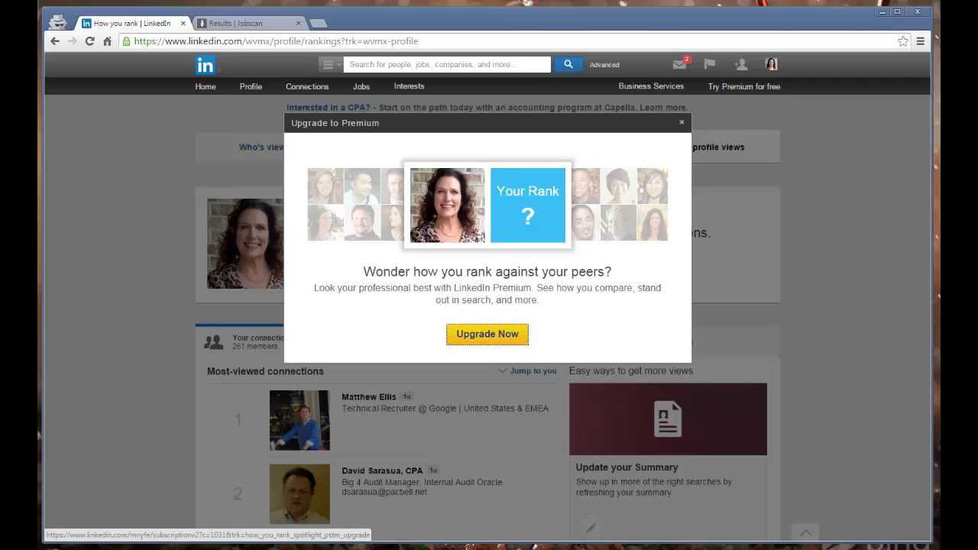
left_click_drag(587, 272, 464, 272)
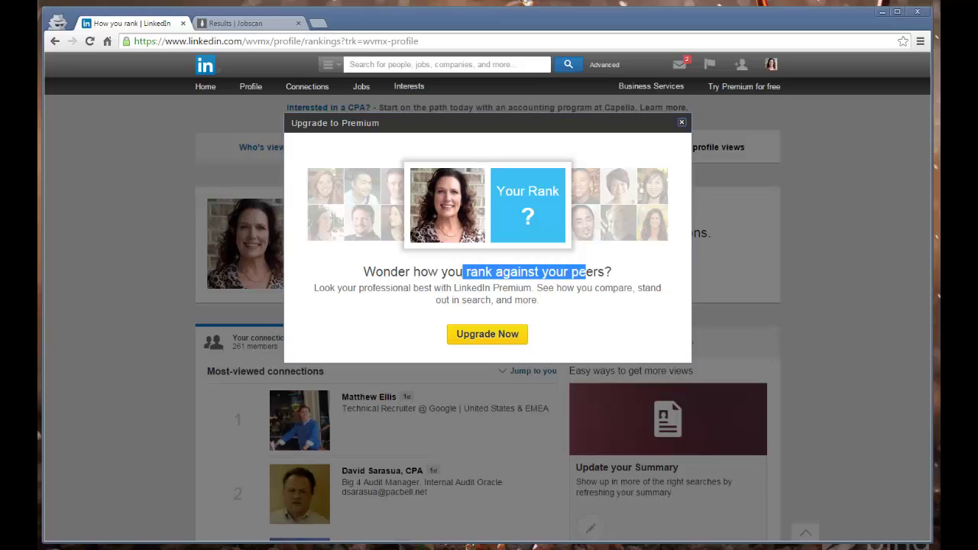
left_click(682, 123)
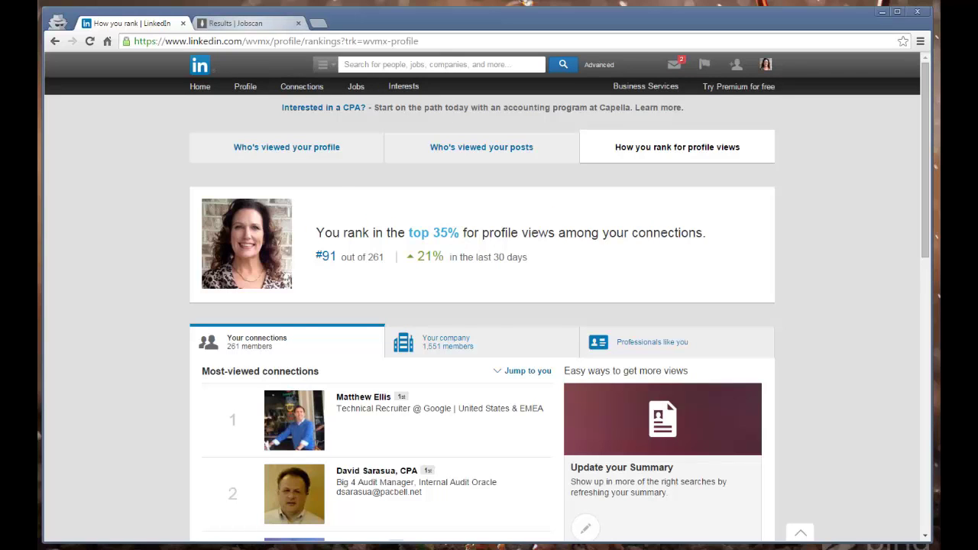
- Switch back to Jobscan and review the scan results from the findings through the skills chart to Other Keywords
left_click(237, 23)
scroll(482, 306, "down", 3)
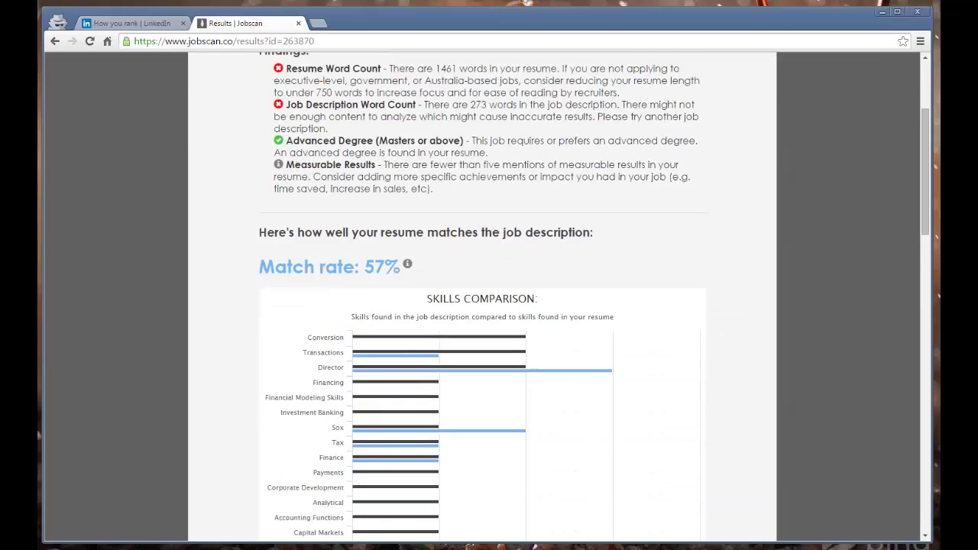
scroll(481, 306, "up", 3)
scroll(482, 306, "down", 10)
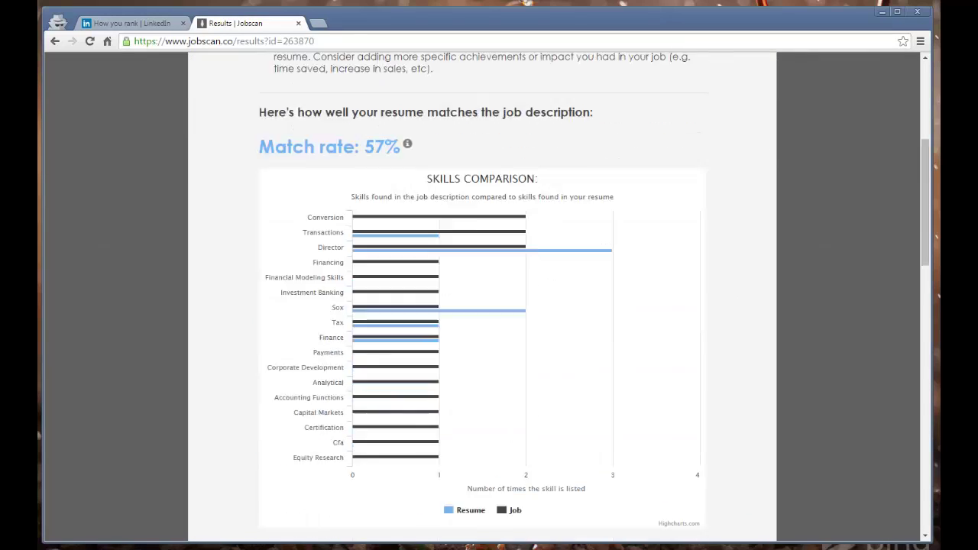
scroll(482, 306, "down", 3)
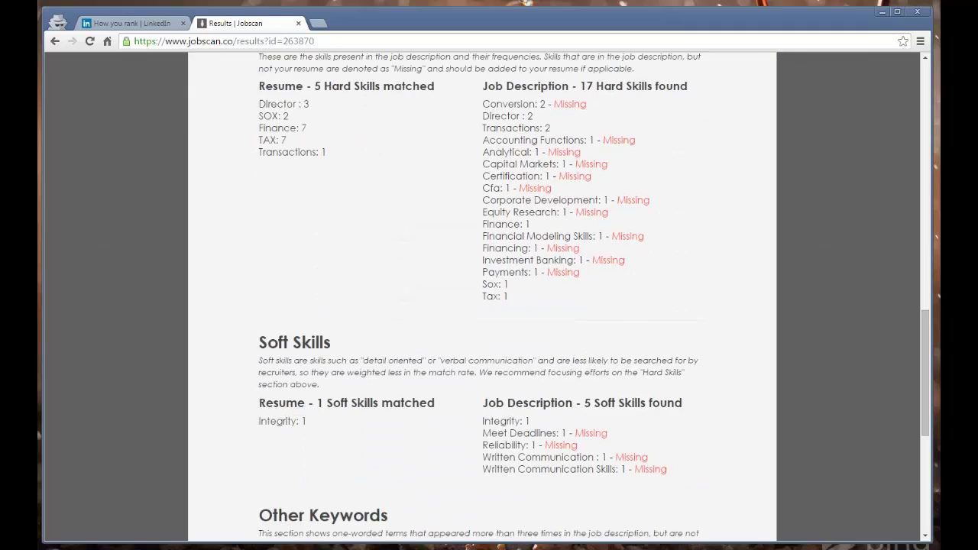
scroll(481, 306, "down", 4)
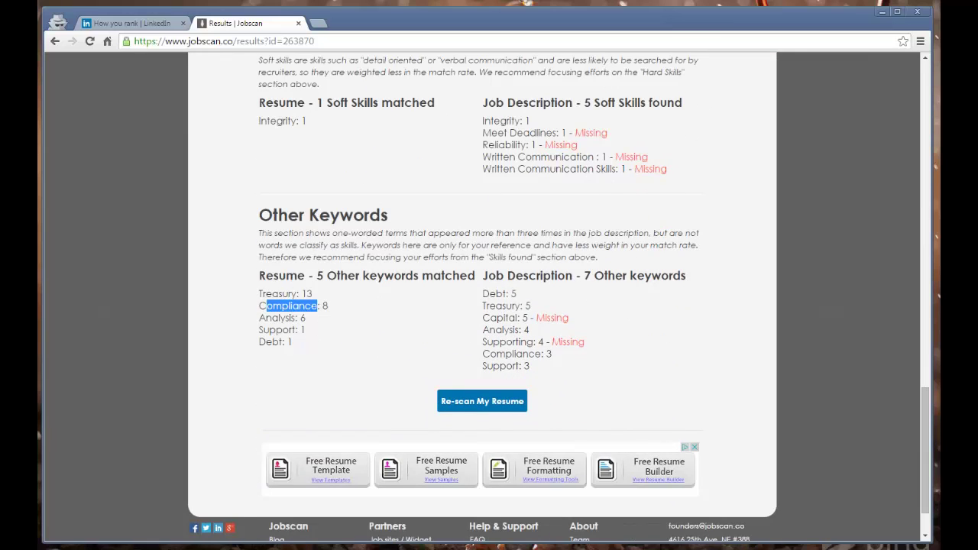
- Open the resume re-scan form and highlight passages in the pasted resume and the Treasury Manager job description
left_click(482, 402)
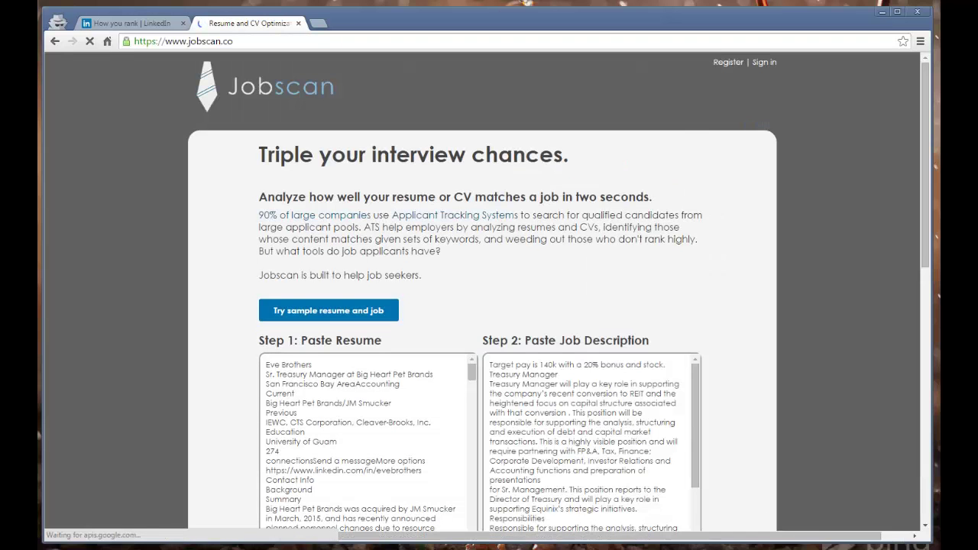
left_click_drag(346, 375, 337, 443)
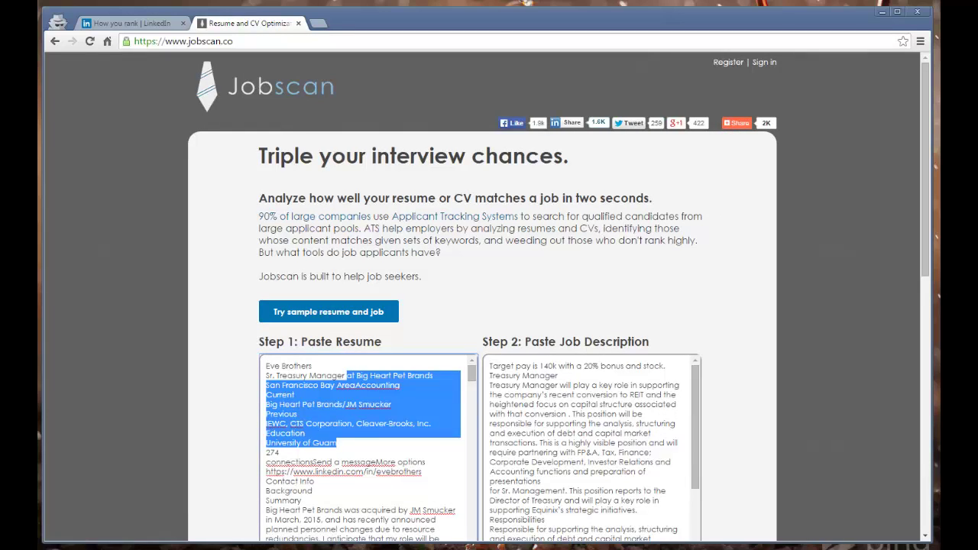
left_click_drag(523, 375, 524, 442)
left_click_drag(346, 380, 336, 435)
left_click_drag(492, 385, 521, 463)
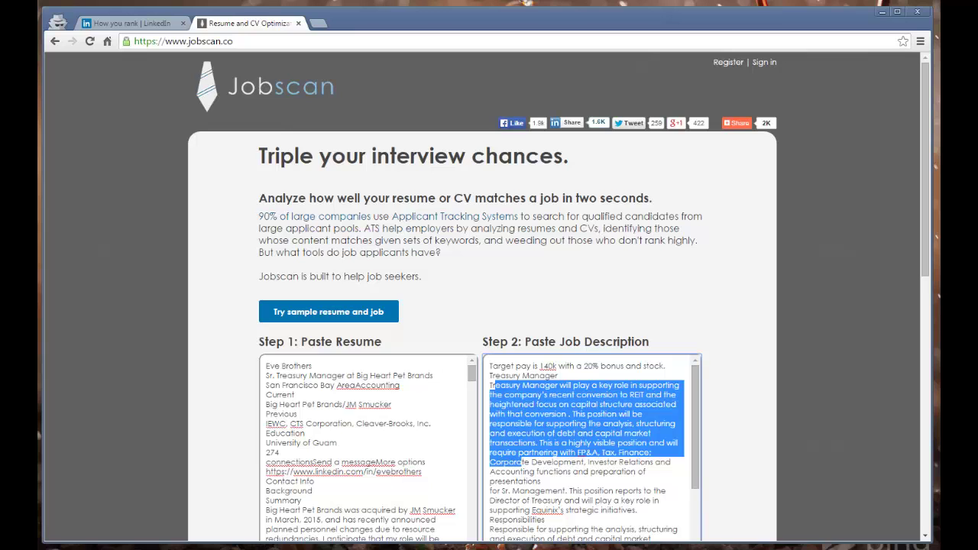
- Switch to LinkedIn and examine the most-viewed connections ranking, highlighting the second-ranked connection's headline
key("ctrl+shift+Tab")
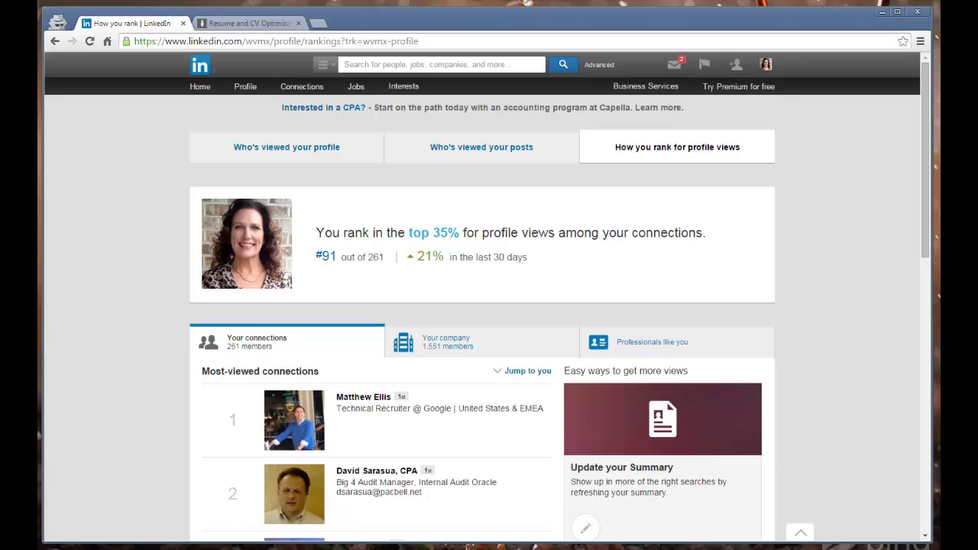
scroll(481, 306, "down", 1)
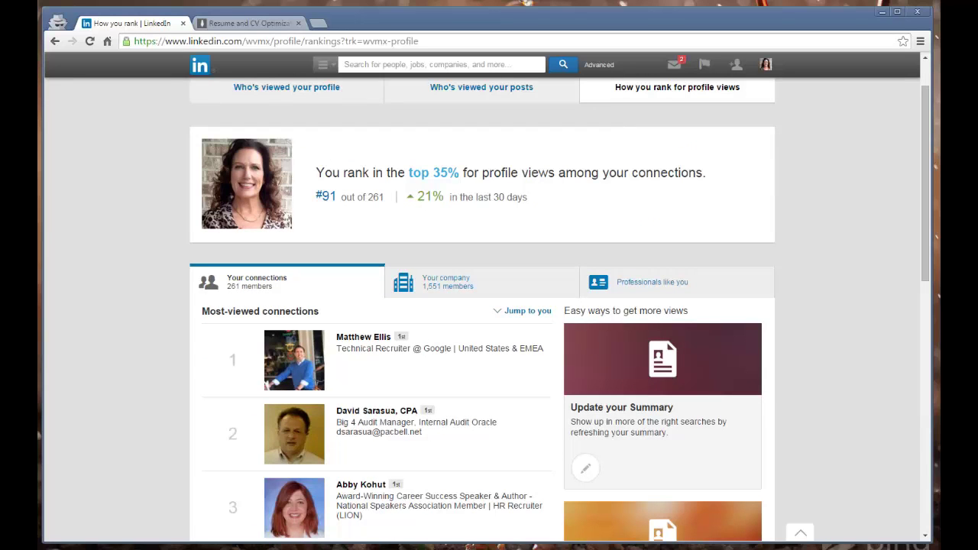
scroll(481, 306, "down", 1)
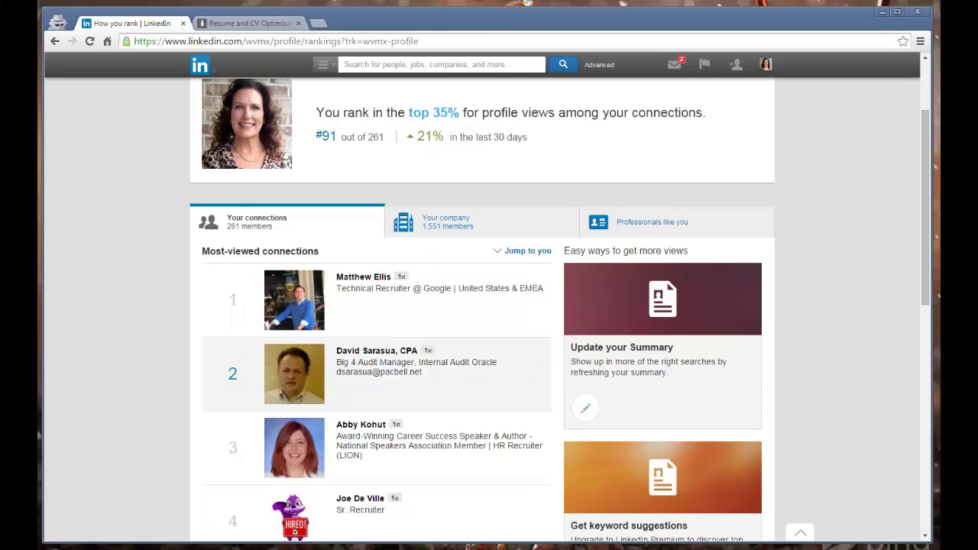
scroll(382, 375, "down", 1)
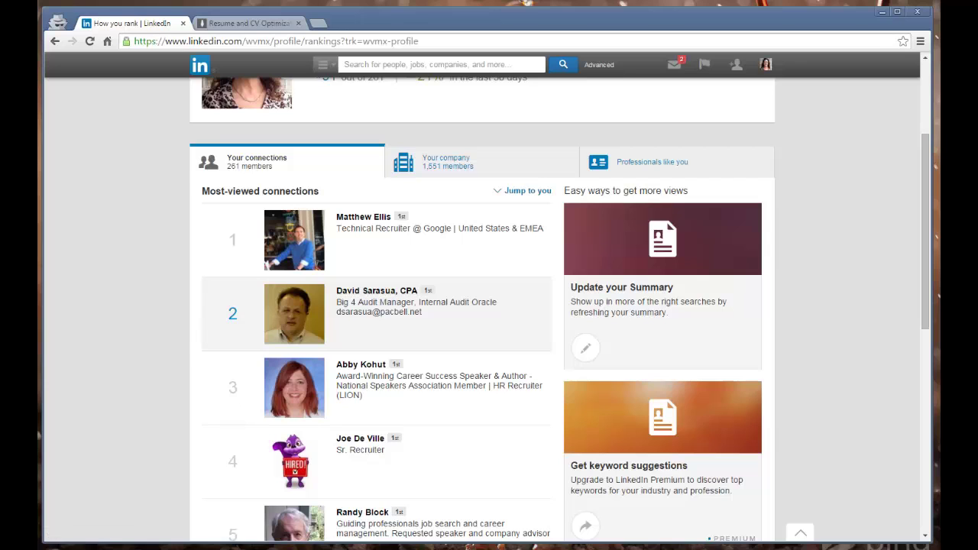
left_click_drag(423, 311, 337, 303)
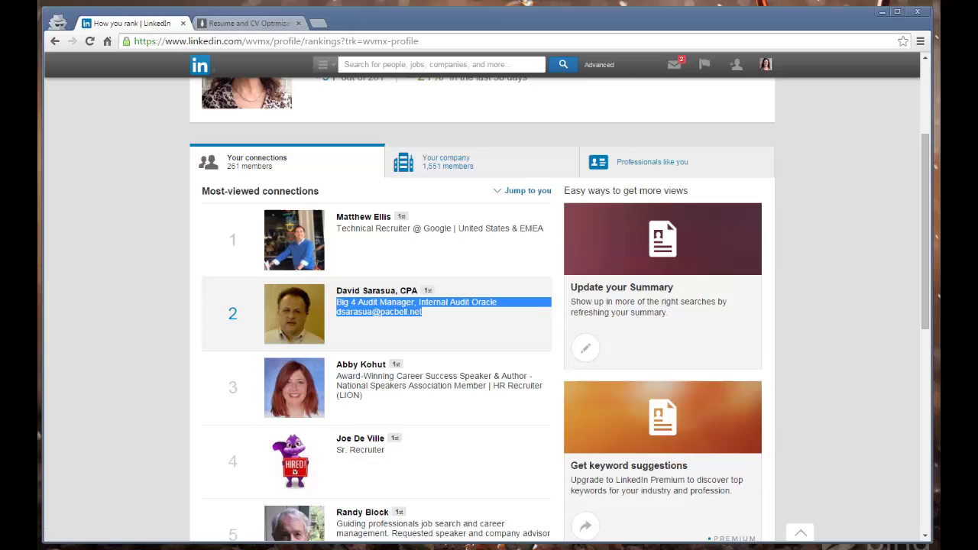
scroll(375, 367, "down", 2)
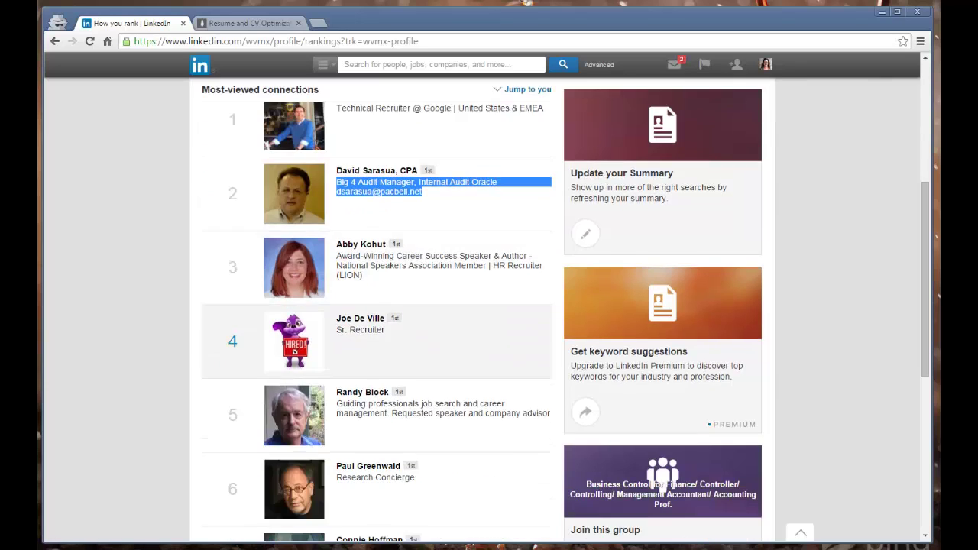
scroll(374, 356, "up", 4)
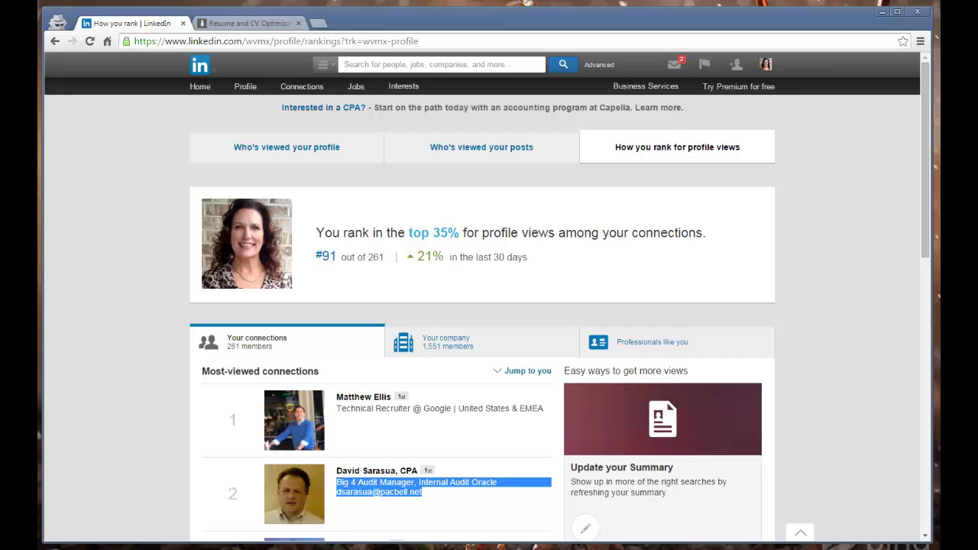
- Request the Professionals like you ranking again, dismiss the Premium upgrade offer, and switch back to the Jobscan form
left_click(652, 341)
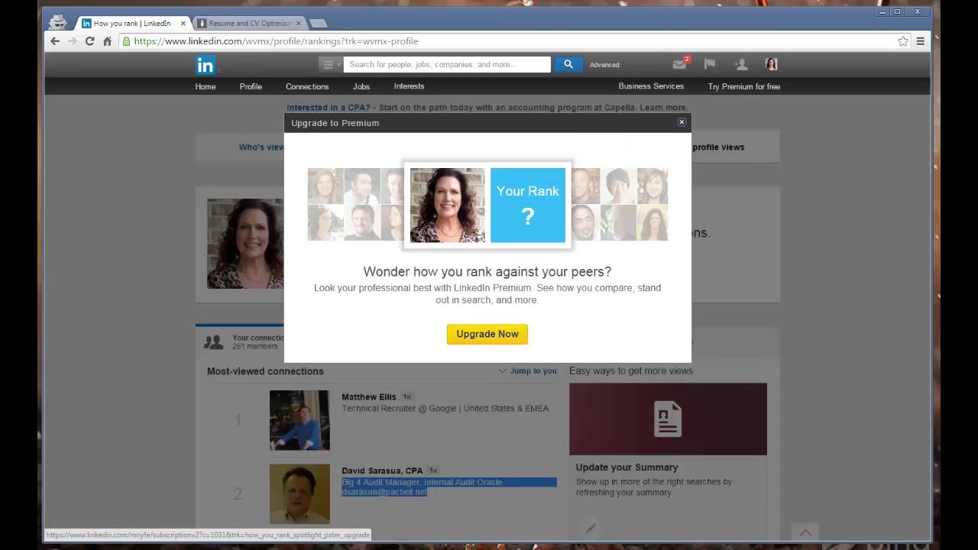
left_click(682, 122)
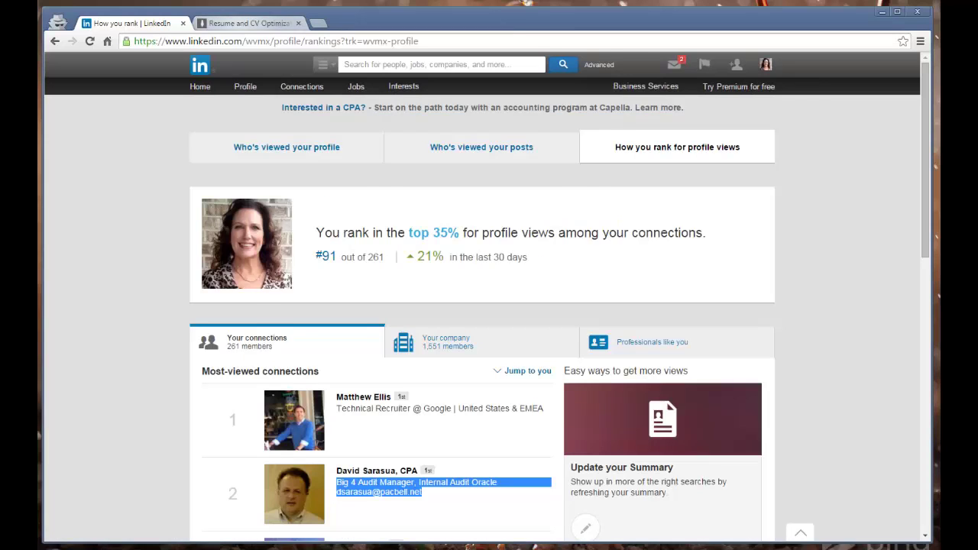
left_click(248, 23)
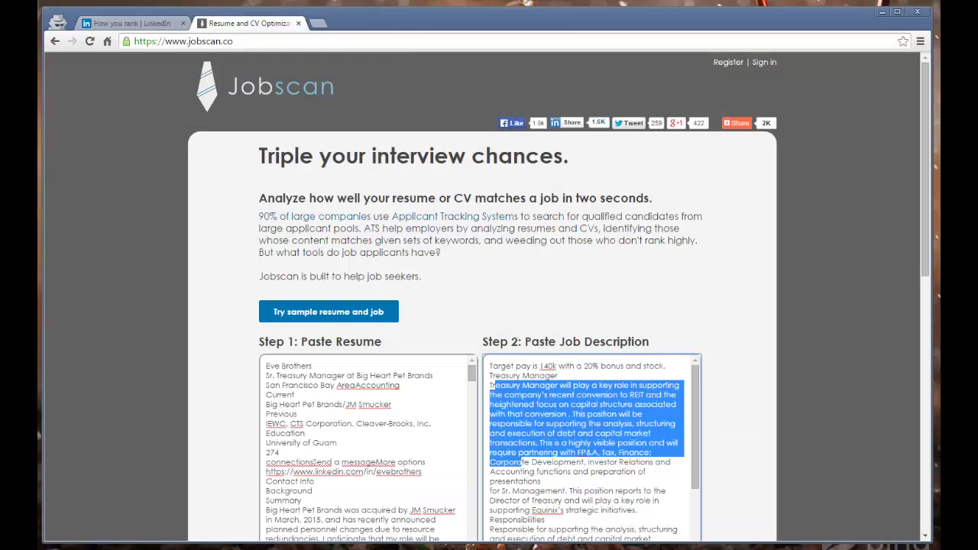